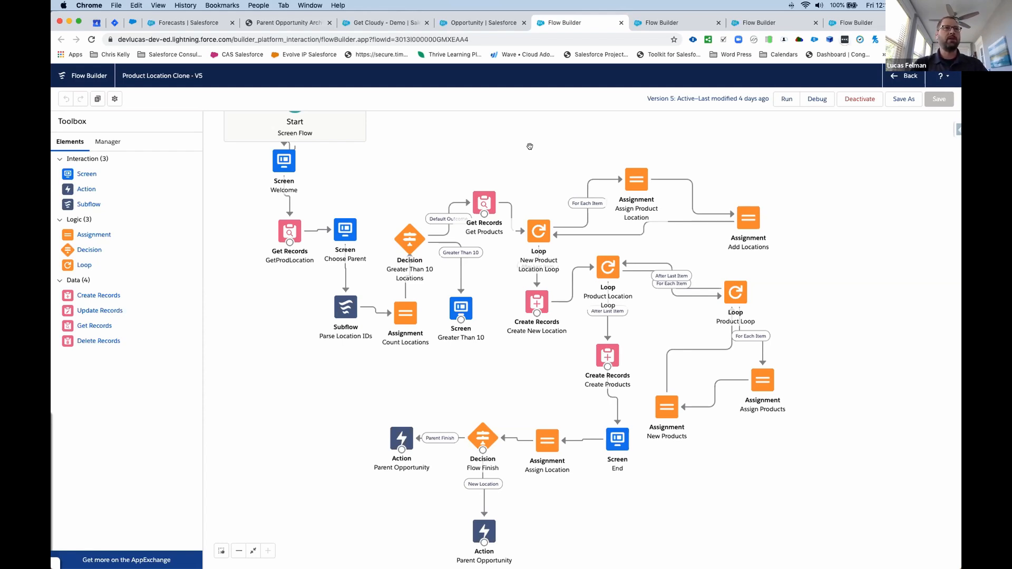
- Look over the Parent Opp Roll Ups, Parent Opps Sync to Product Locations and Product Location Name flows
click(663, 23)
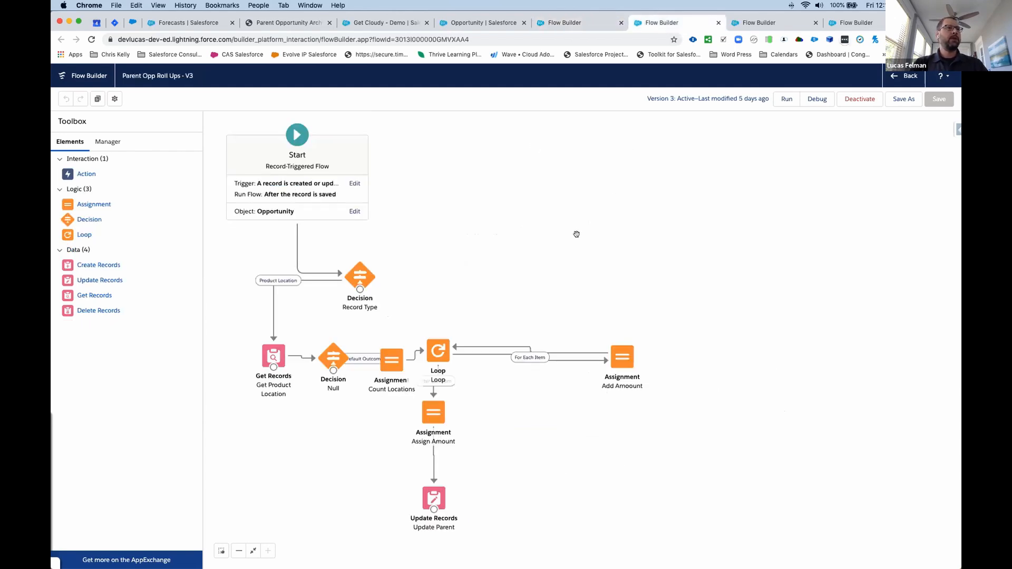
click(762, 24)
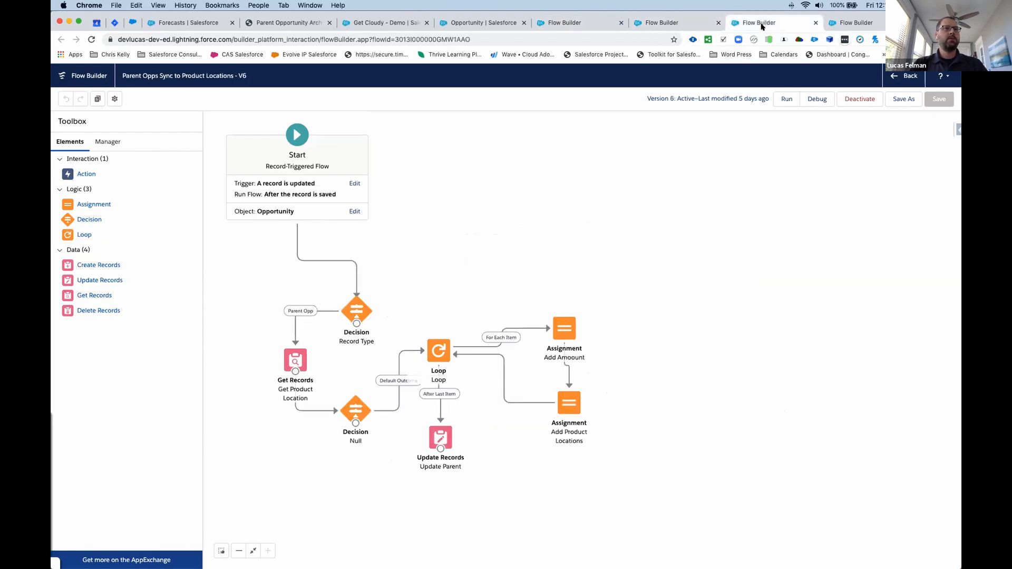
click(844, 24)
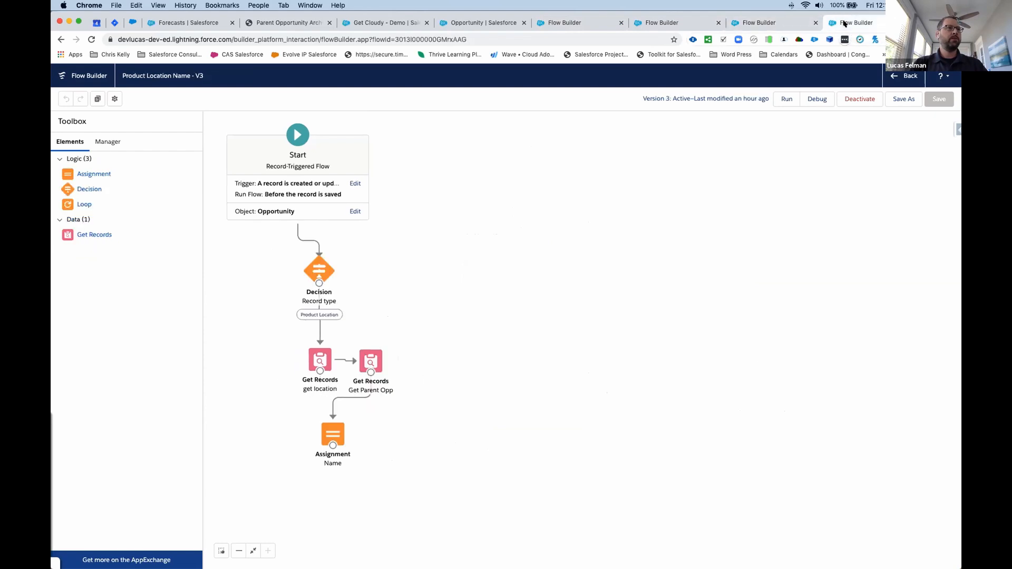
click(775, 26)
click(852, 27)
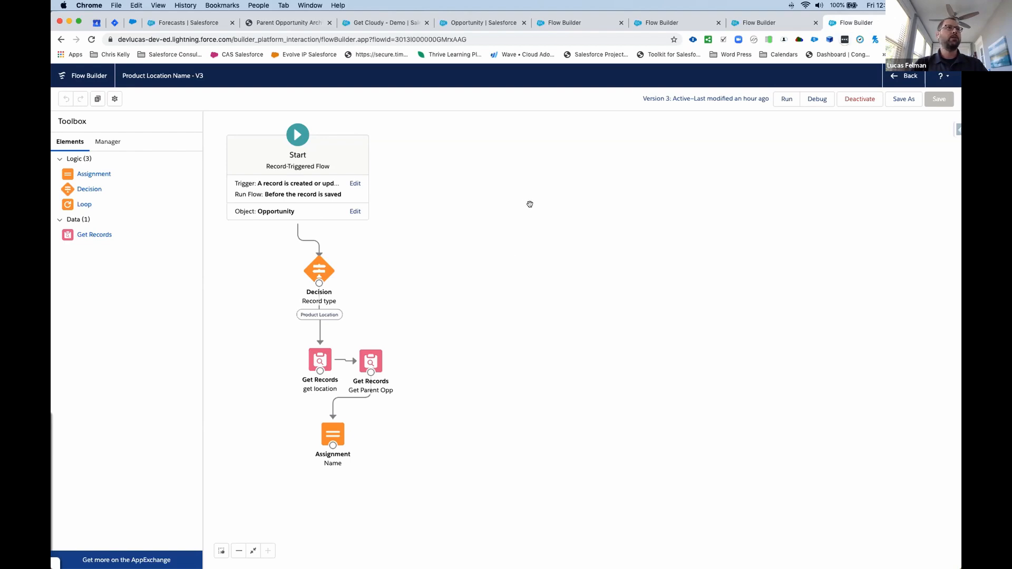
- Open the Get Cloudy - Demo opportunity and review its record type, details and related product locations
click(373, 22)
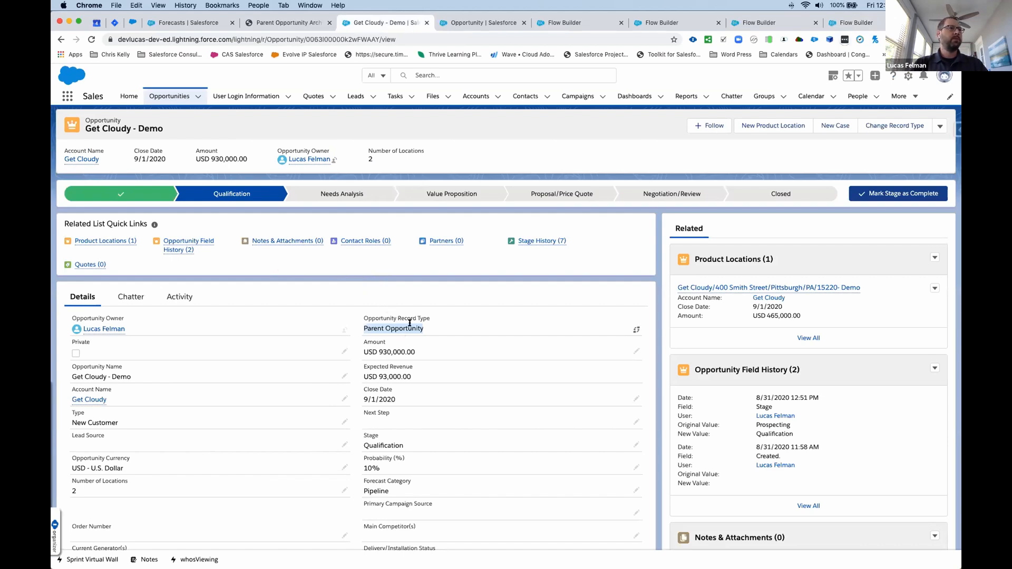
scroll(370, 318, down, 1)
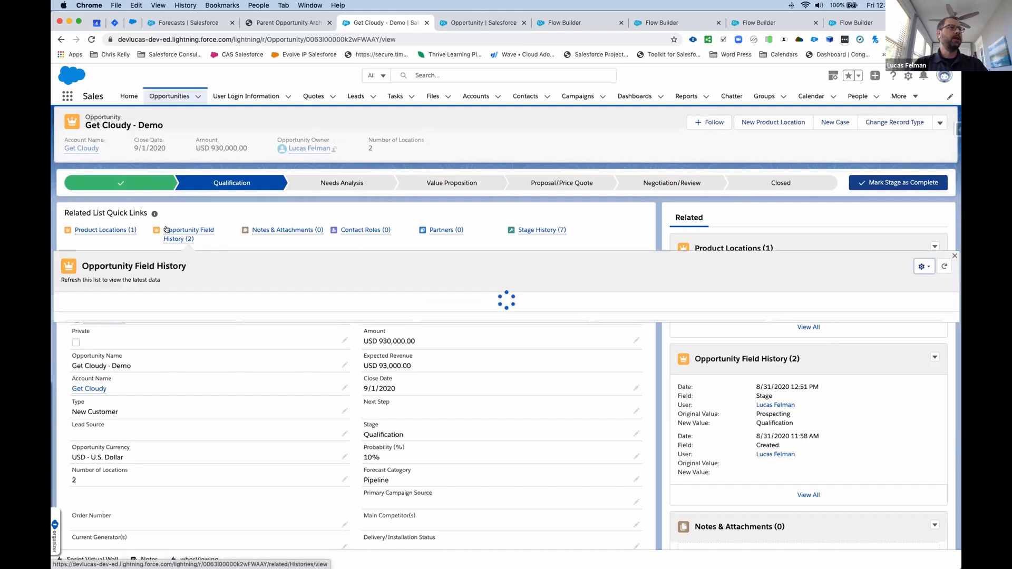
mouse_move(117, 229)
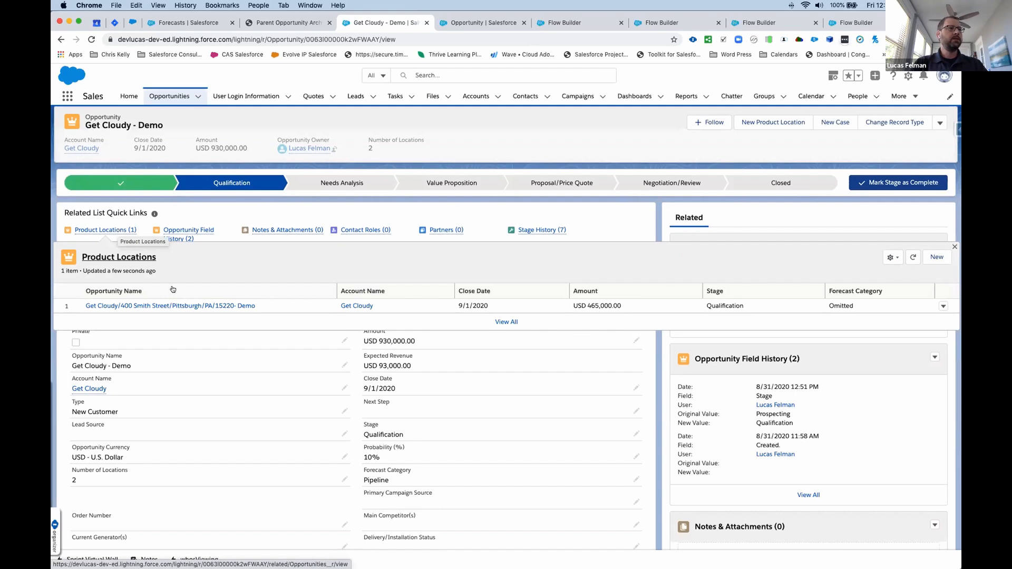
- Examine the New Product Location form on the opportunity, search its locations for "get", and cancel without saving
click(777, 122)
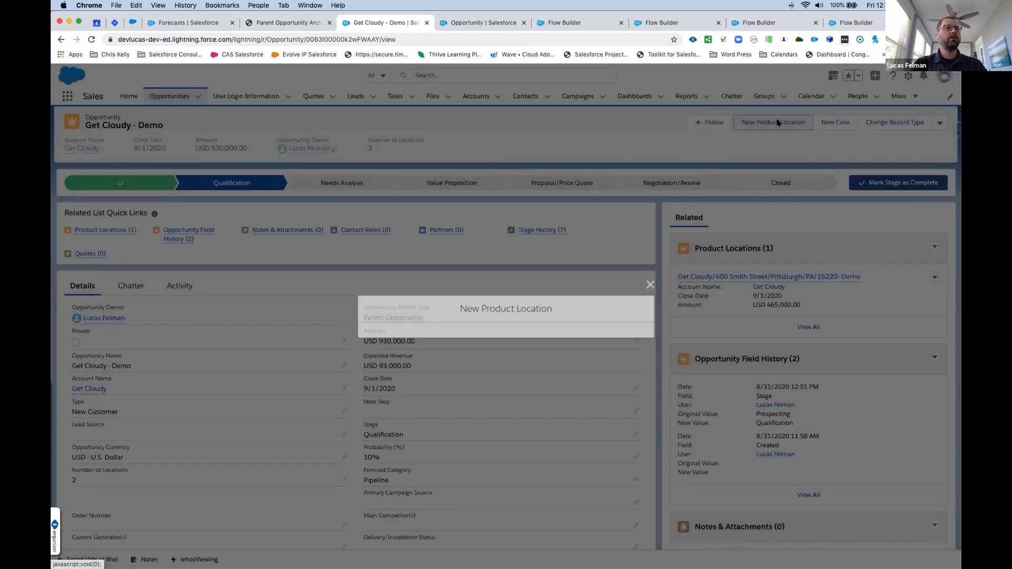
click(535, 318)
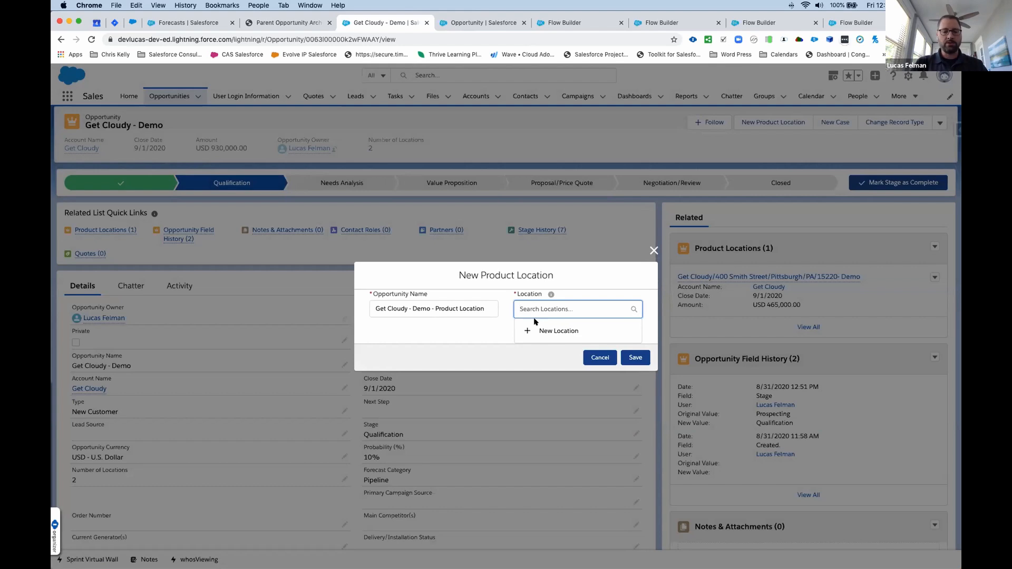
text(get)
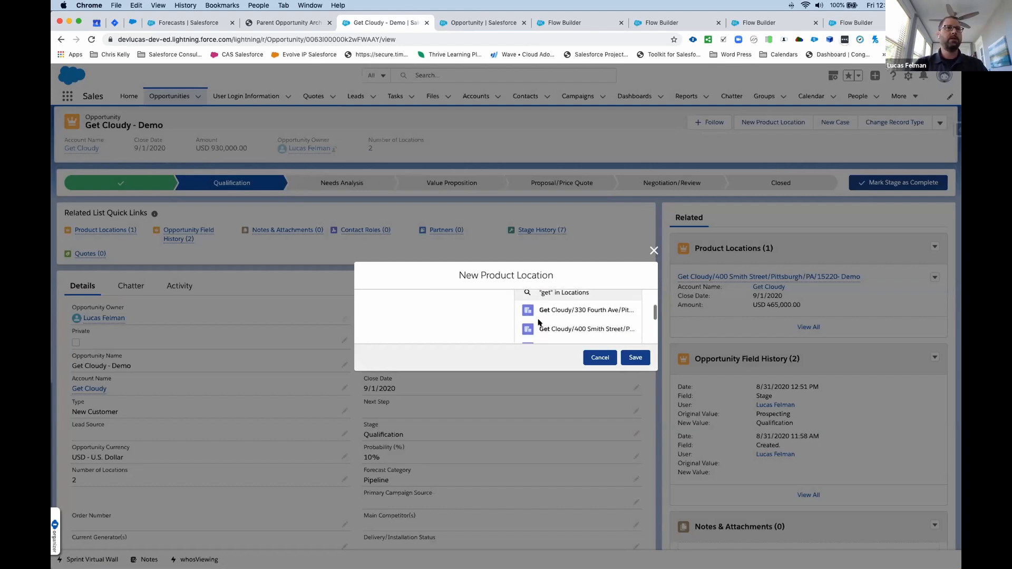
scroll(538, 322, down, 3)
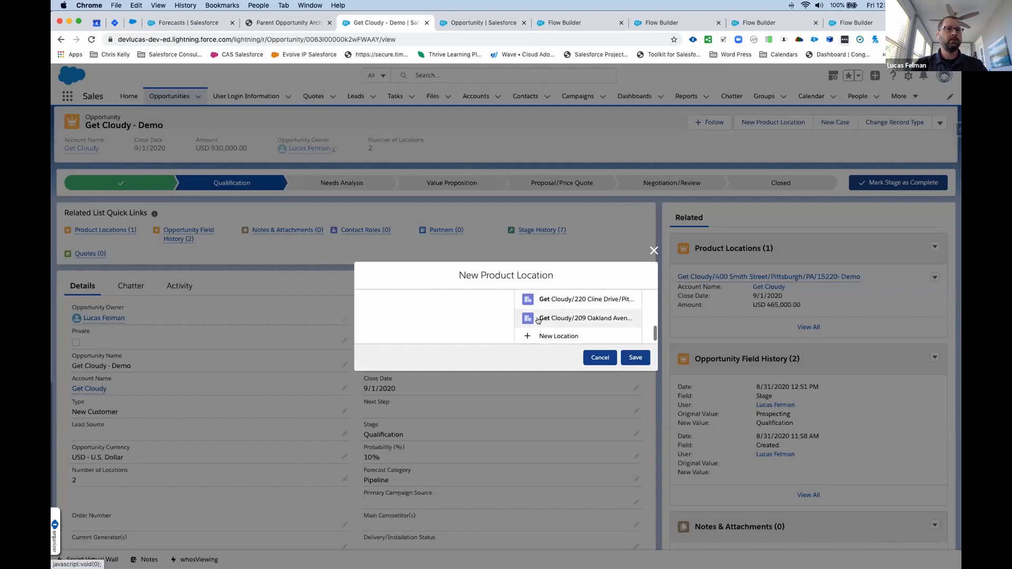
click(600, 357)
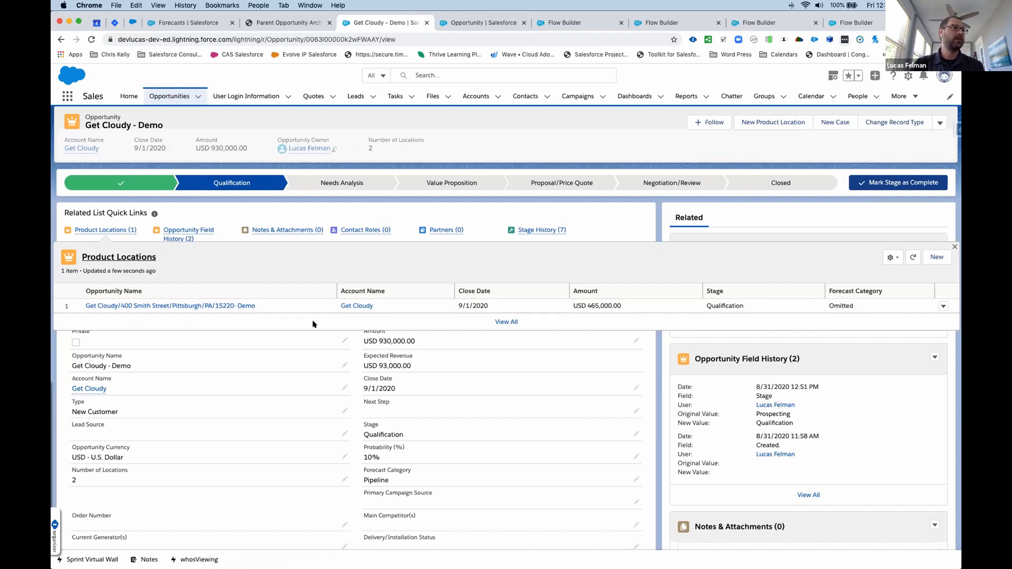
- Open the existing product location of Get Cloudy - Demo and start its Product Location Clone flow
click(211, 306)
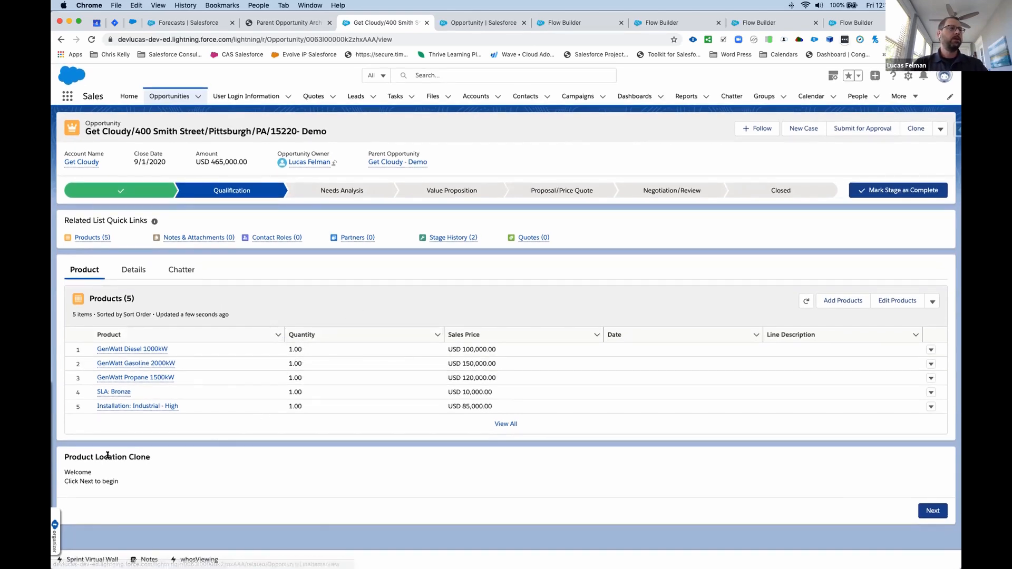
drag(79, 453, 153, 457)
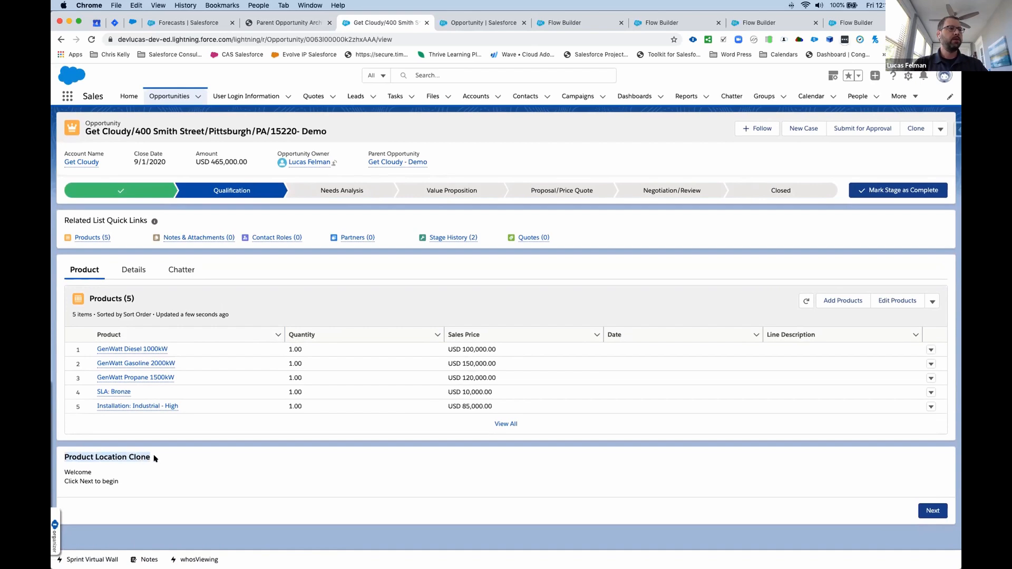
click(186, 456)
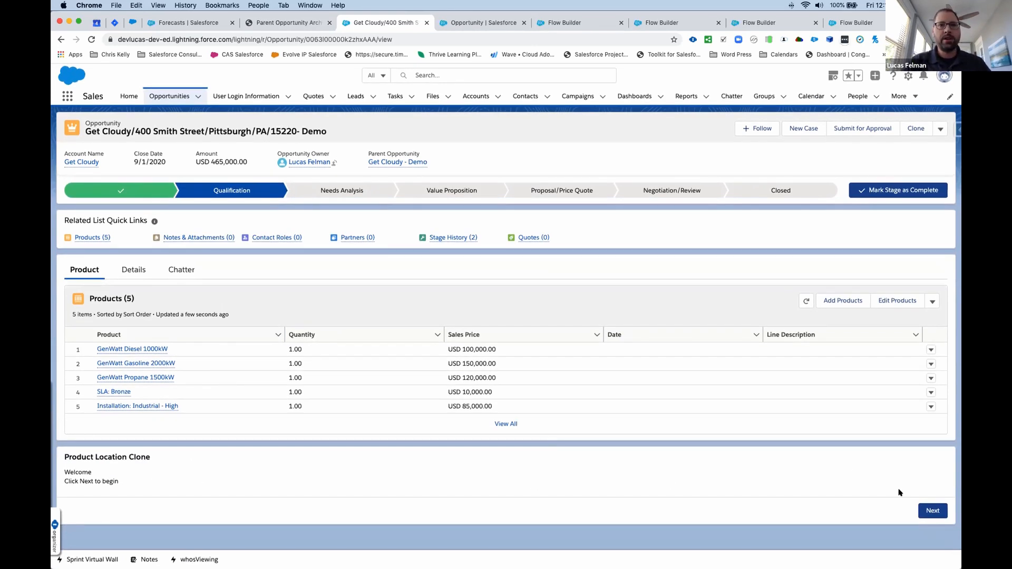
click(931, 510)
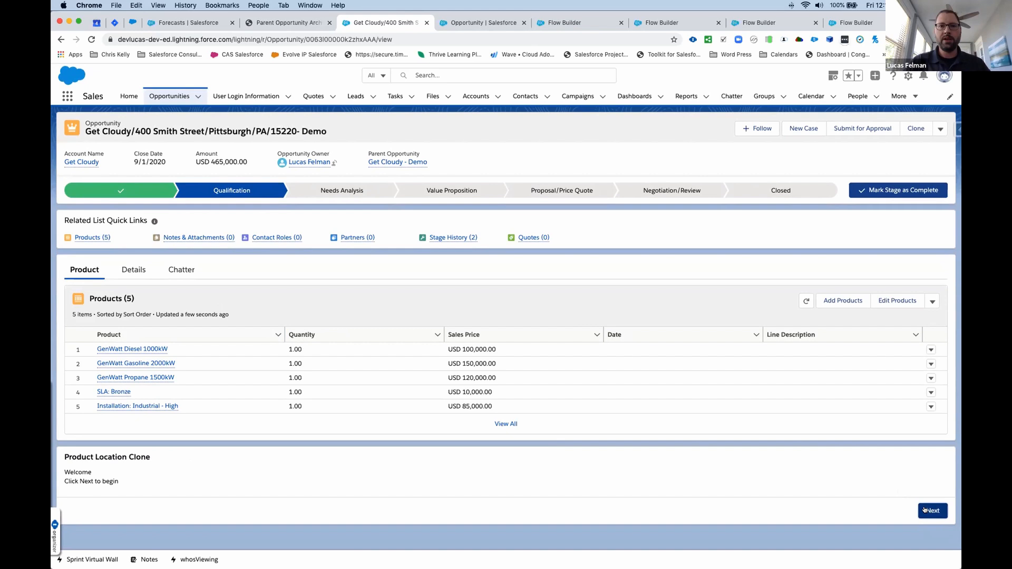
scroll(383, 363, down, 3)
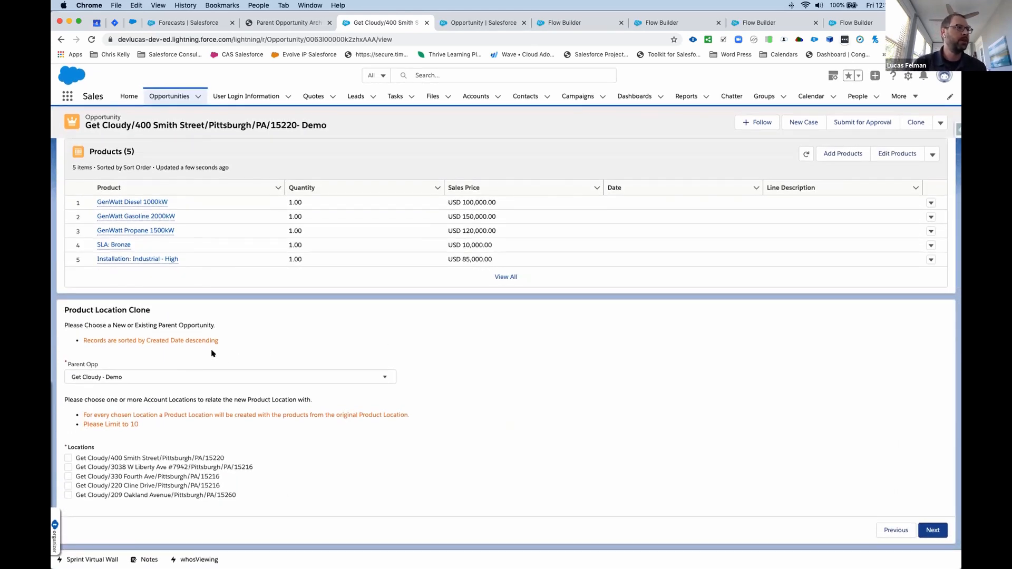
- Choose Get Cloudy - Demo as the parent opportunity for the cloned product locations
click(331, 377)
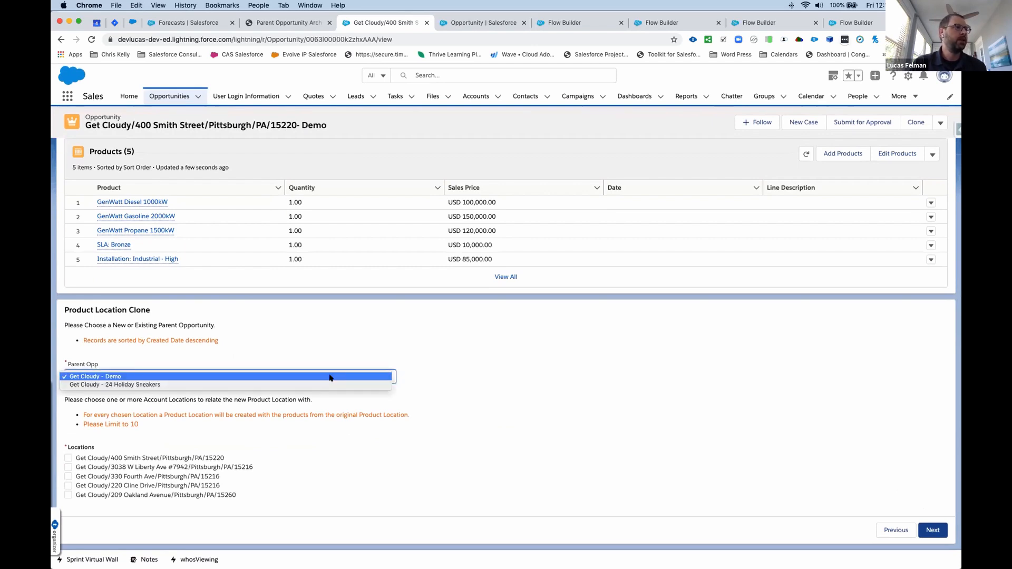
click(330, 377)
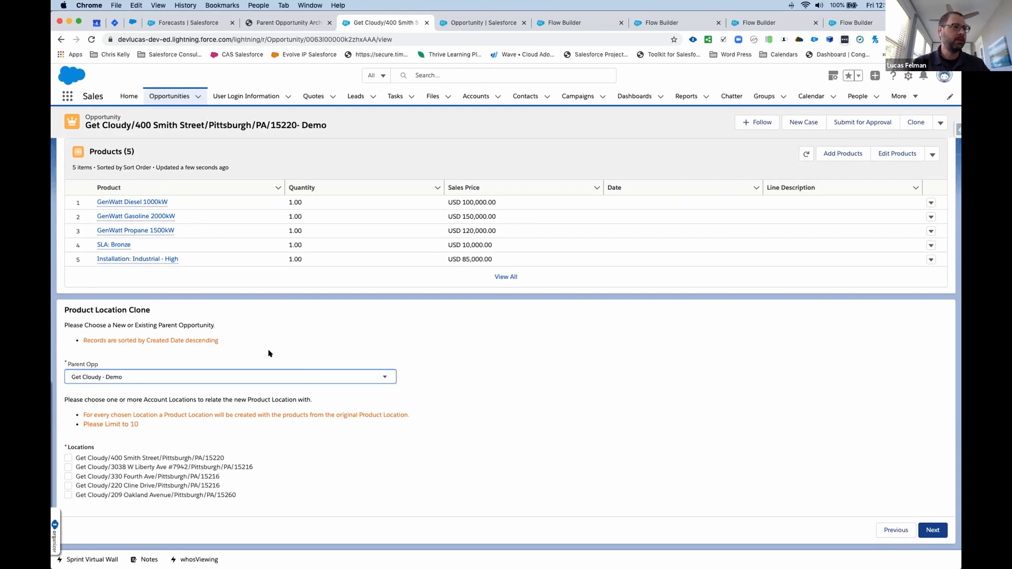
scroll(152, 432, down, 1)
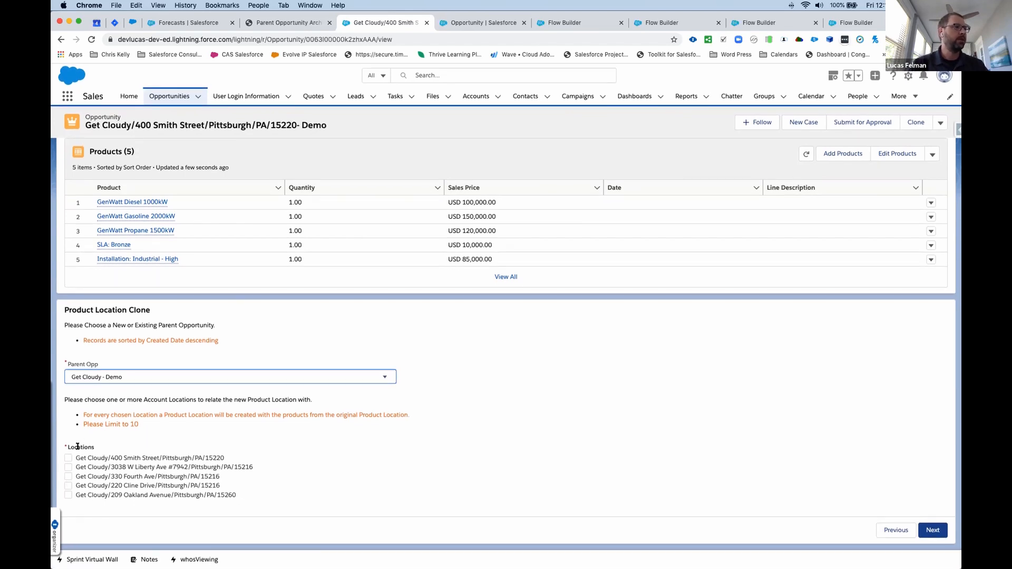
- Select all account locations except the first one and submit them to clone the product location with its products
click(64, 458)
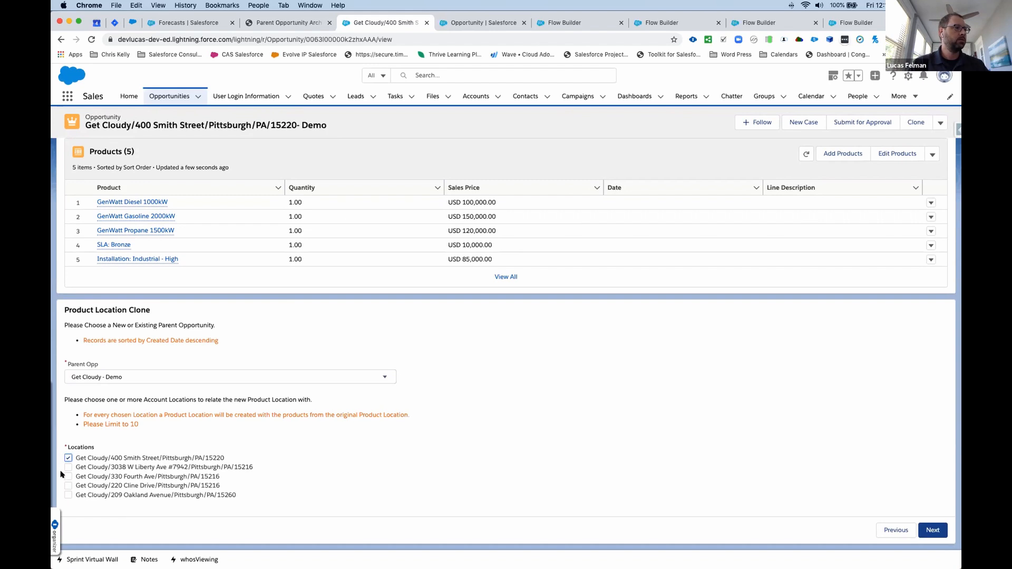
click(66, 467)
click(66, 458)
click(64, 475)
click(64, 486)
click(65, 495)
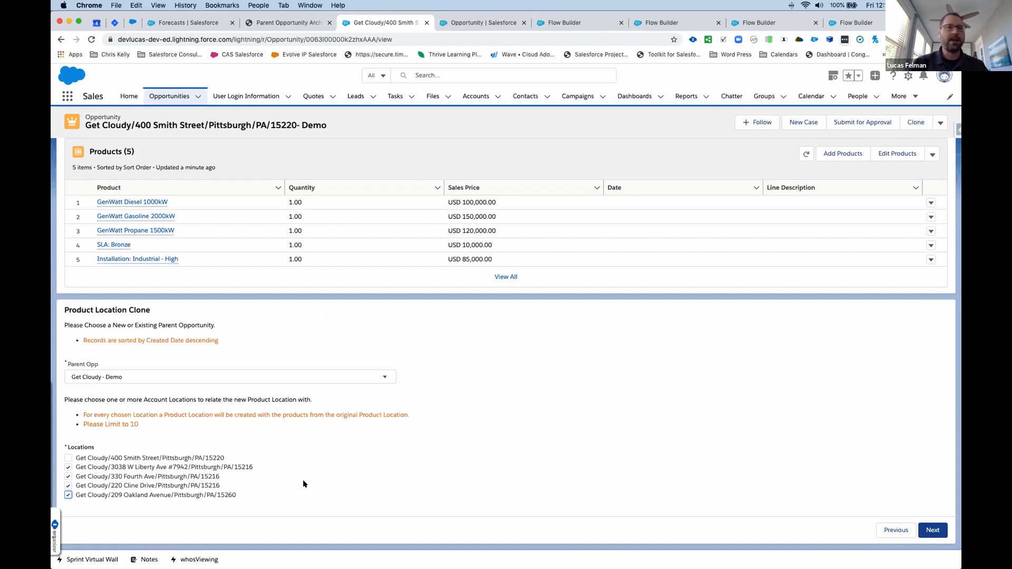
click(933, 529)
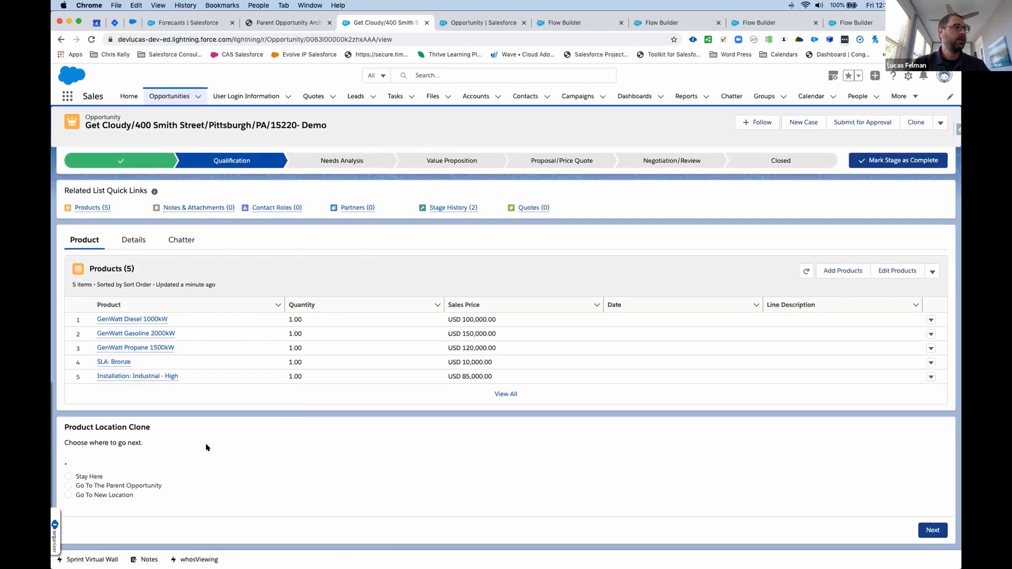
- Finish the clone flow with Go To The Parent Opportunity, and open the second record in its product locations list
click(67, 485)
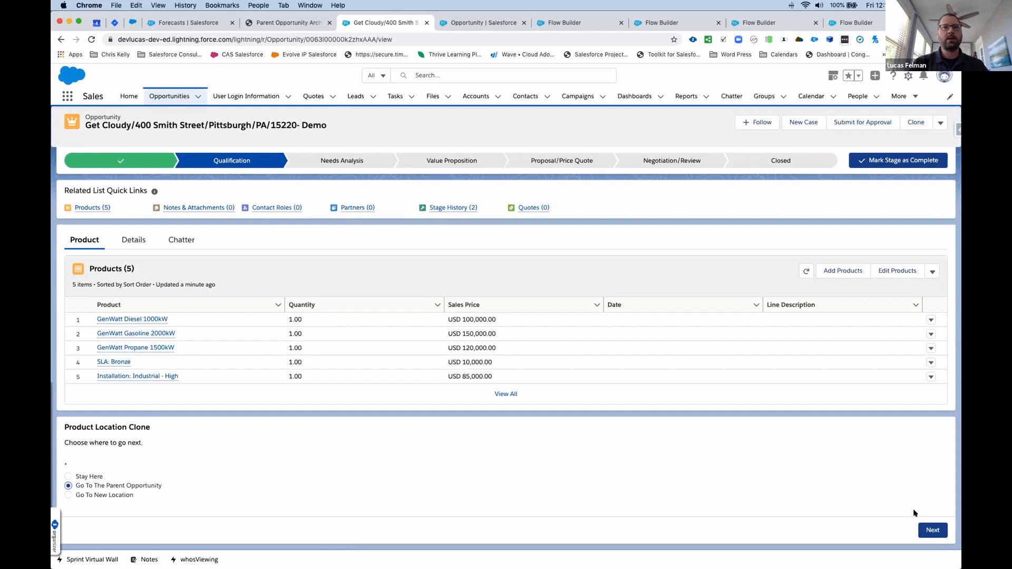
click(926, 528)
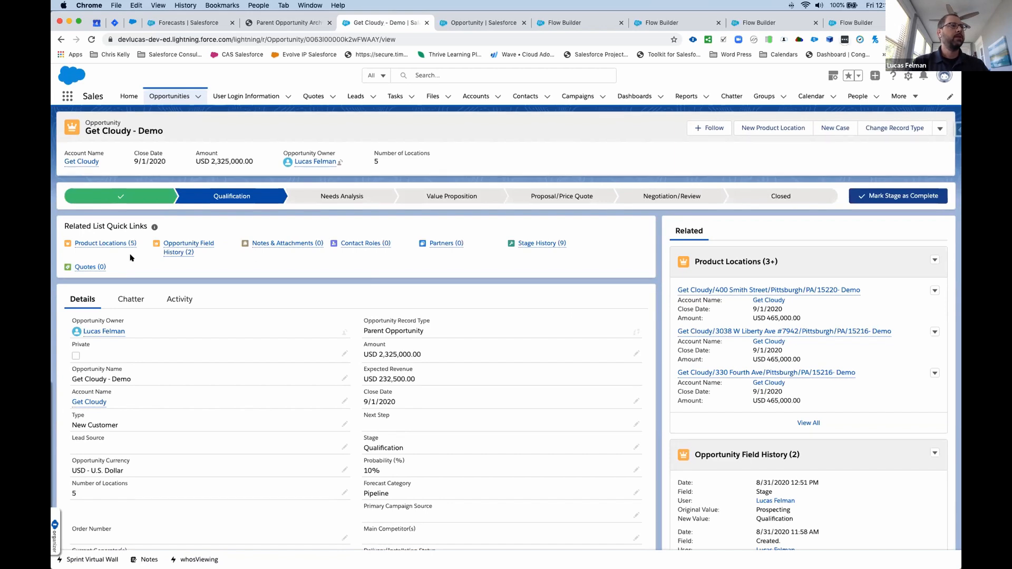
mouse_move(113, 244)
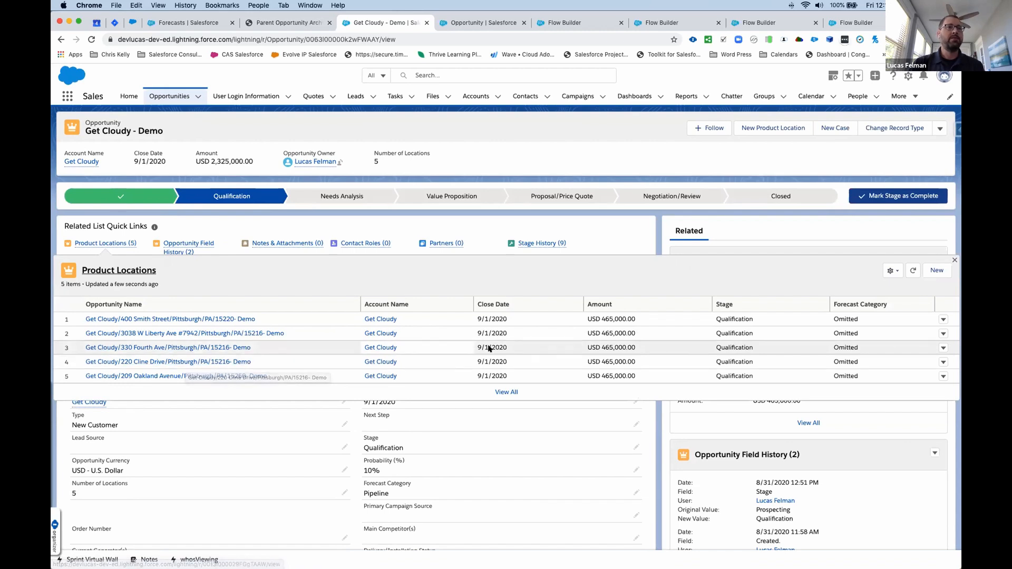
click(206, 333)
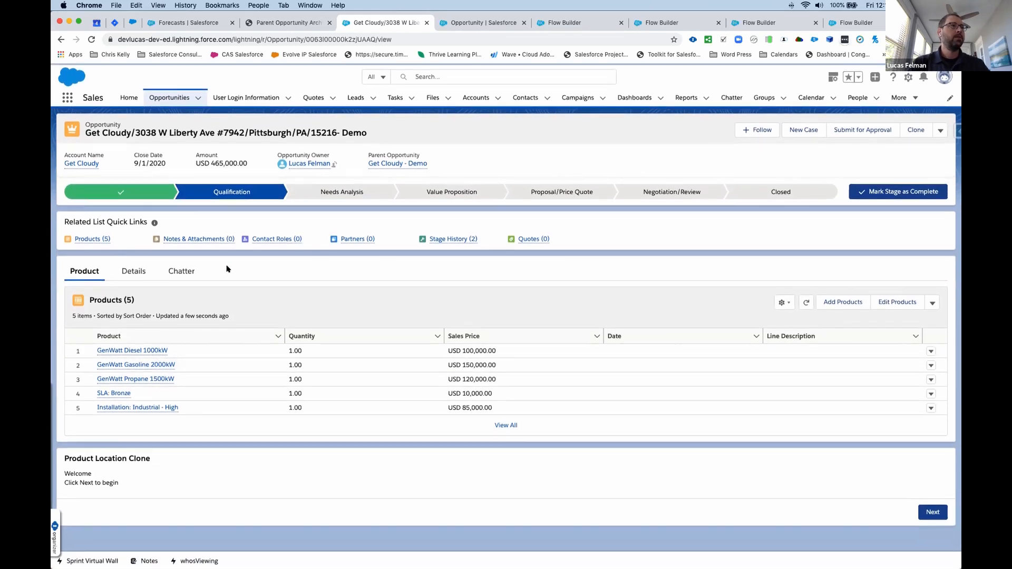
- Open the Get Cloudy account from the product location and review its details and related locations
click(86, 163)
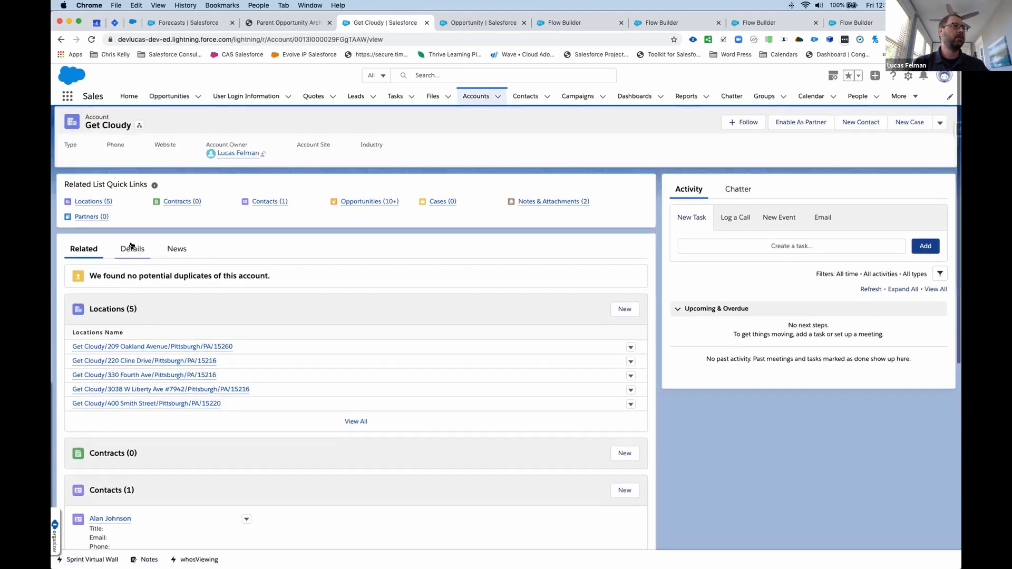
click(131, 246)
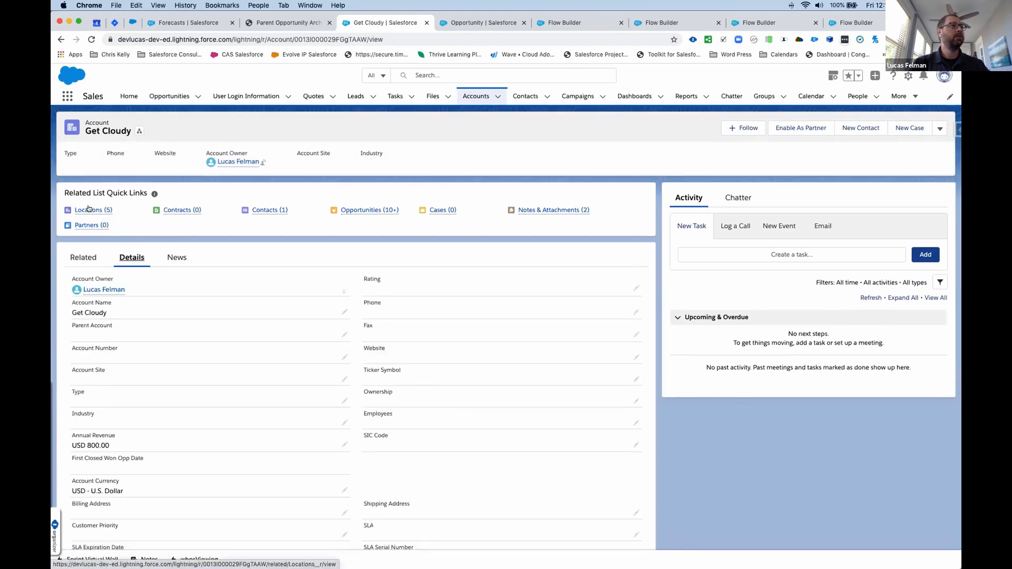
mouse_move(88, 208)
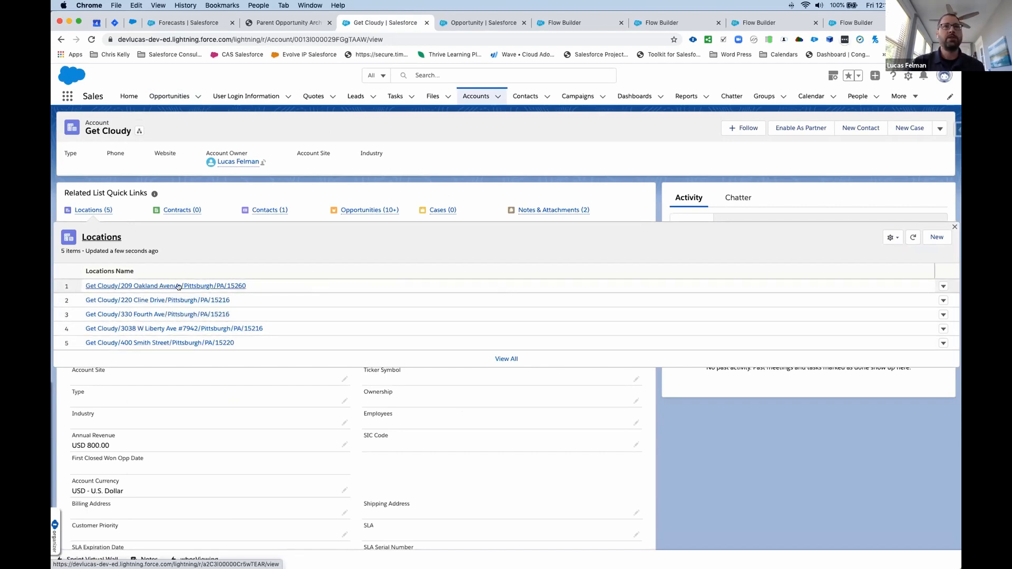
- Examine the fields of the New Location form for the Get Cloudy account, including the address, and cancel without saving
click(930, 242)
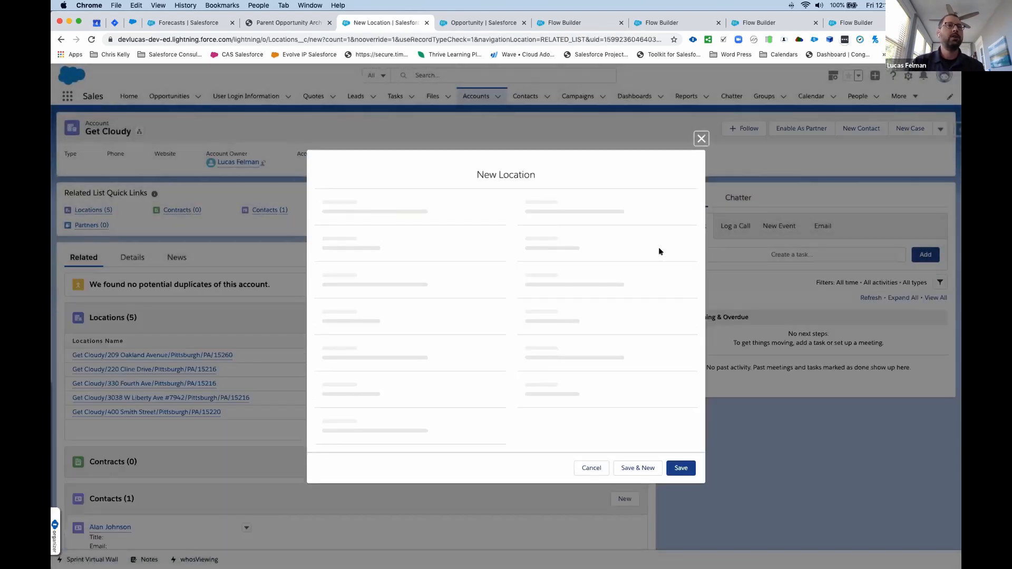
scroll(551, 418, down, 1)
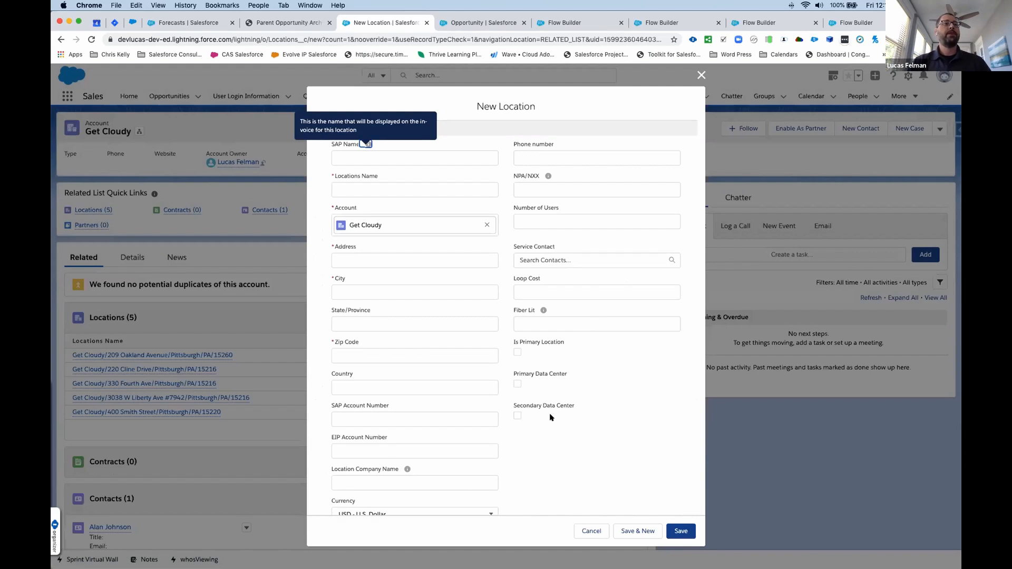
scroll(551, 418, up, 1)
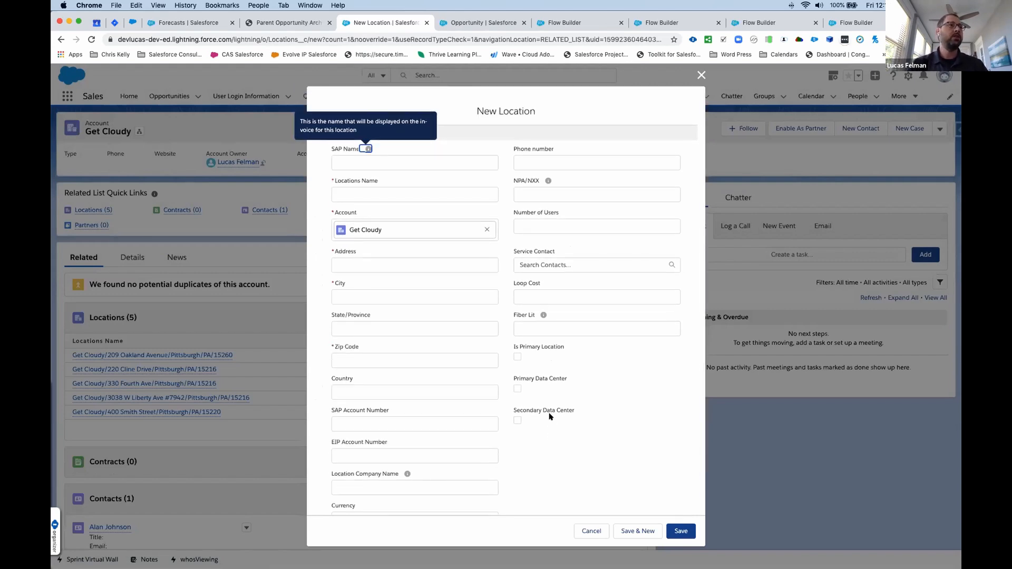
scroll(432, 300, down, 1)
click(343, 234)
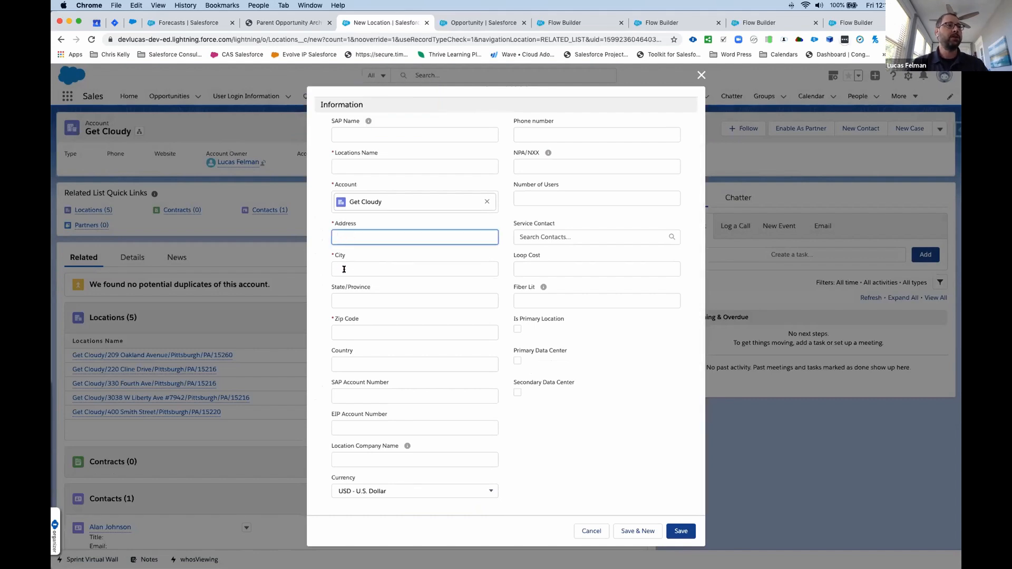
click(602, 532)
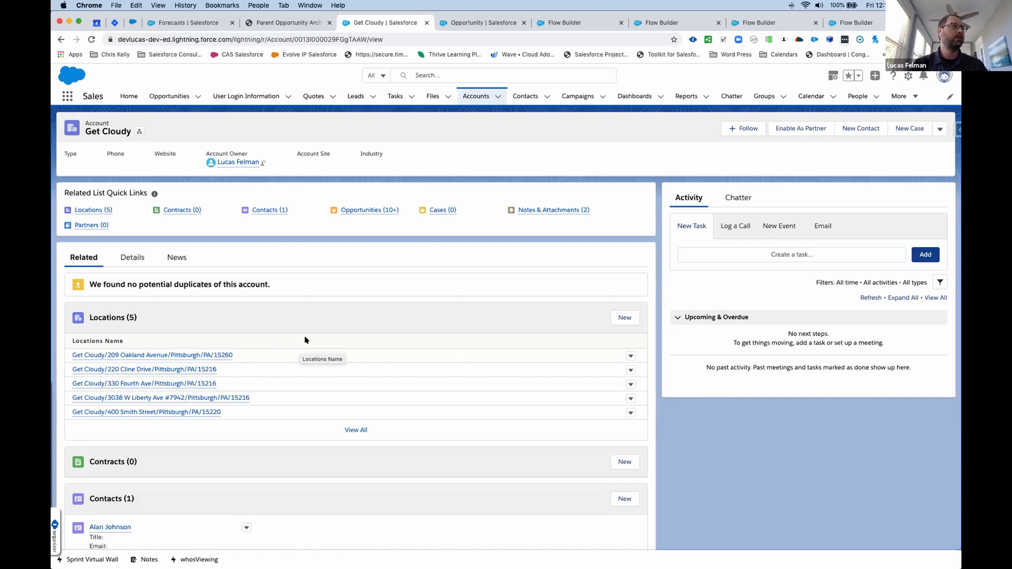
- Check the Get Cloudy account's details and open the Get Cloudy - Demo opportunity from its related opportunities
click(132, 257)
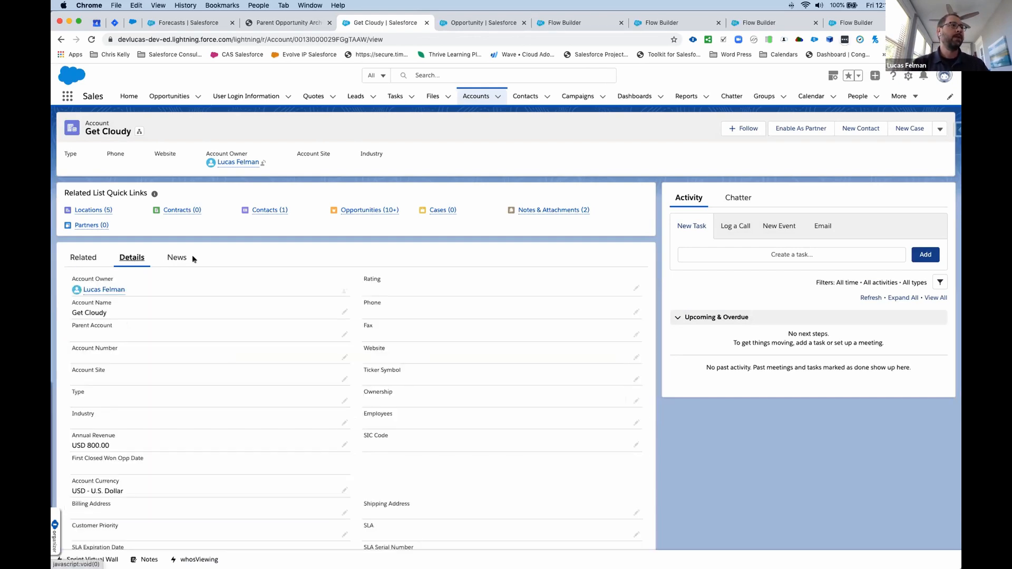
scroll(107, 210, down, 1)
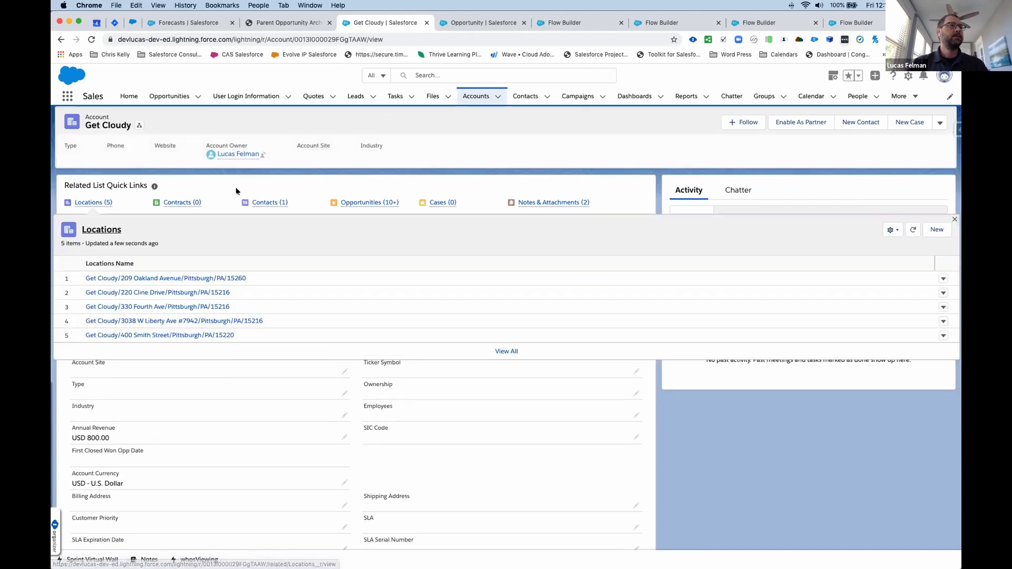
mouse_move(370, 203)
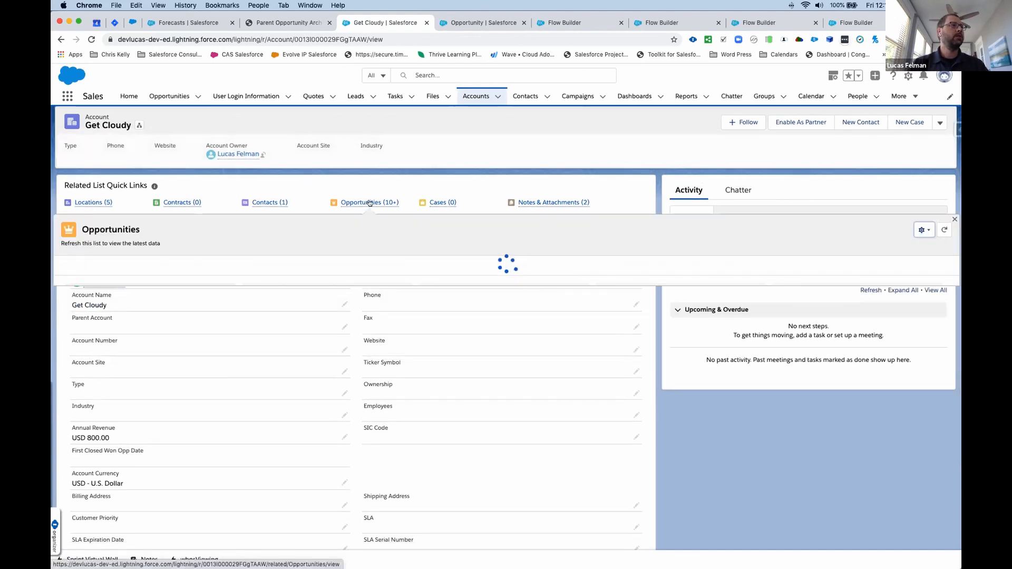
click(131, 276)
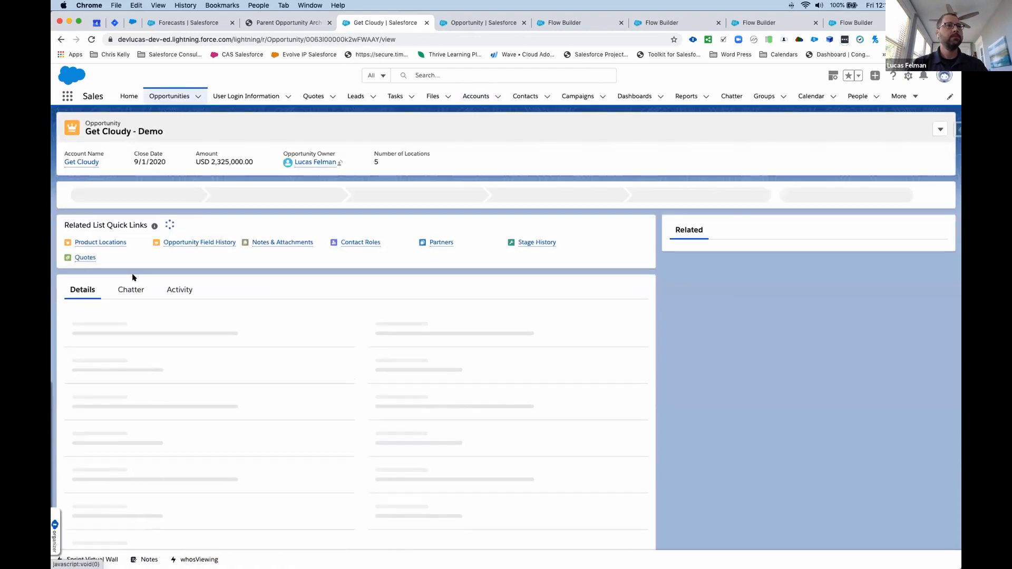
- Review the parent opportunity's details, including its Amount field and related product locations
scroll(393, 315, down, 1)
scroll(393, 315, up, 1)
scroll(375, 318, down, 1)
drag(362, 319, 374, 318)
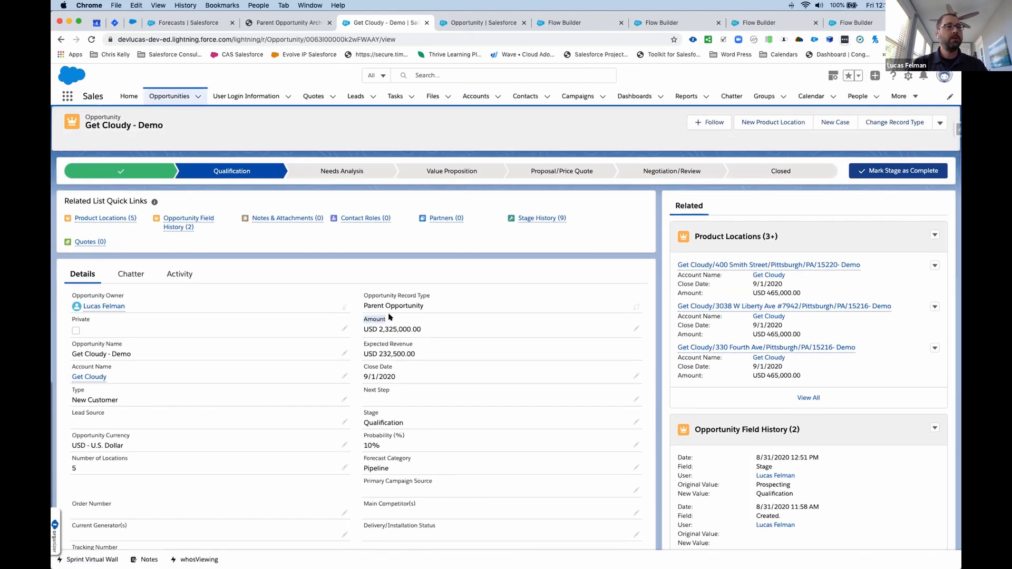
scroll(390, 317, down, 1)
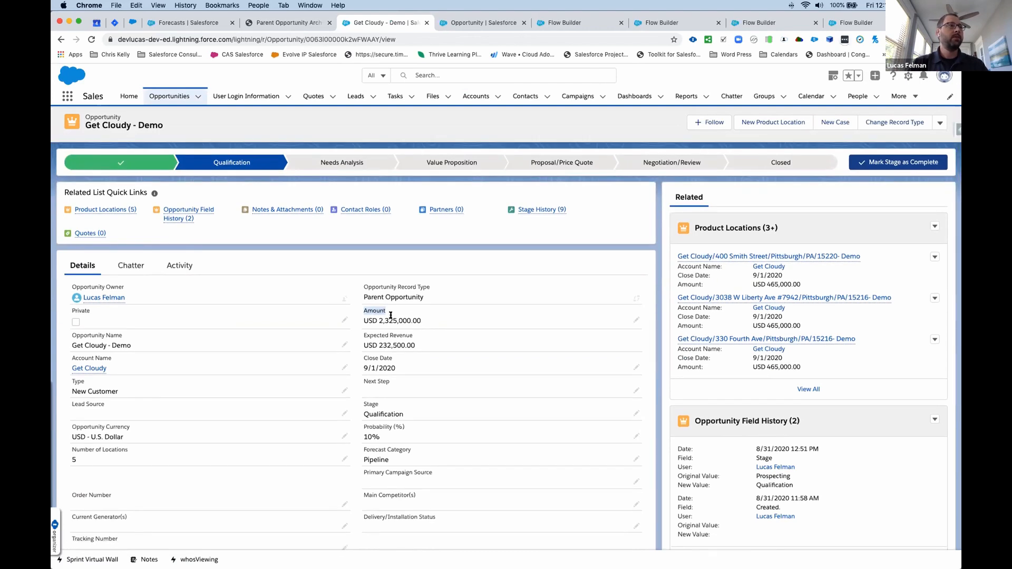
mouse_move(106, 210)
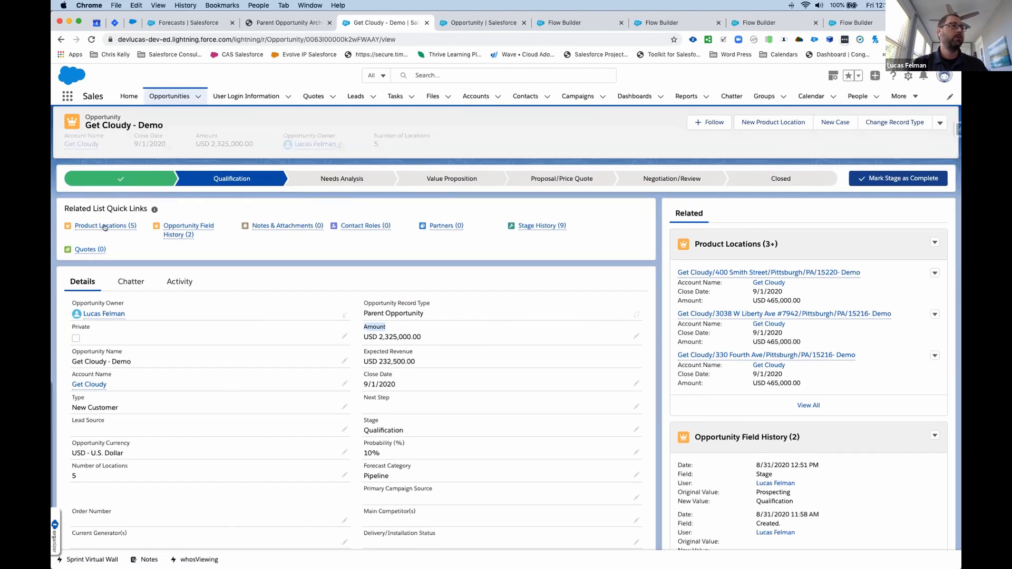
mouse_move(105, 227)
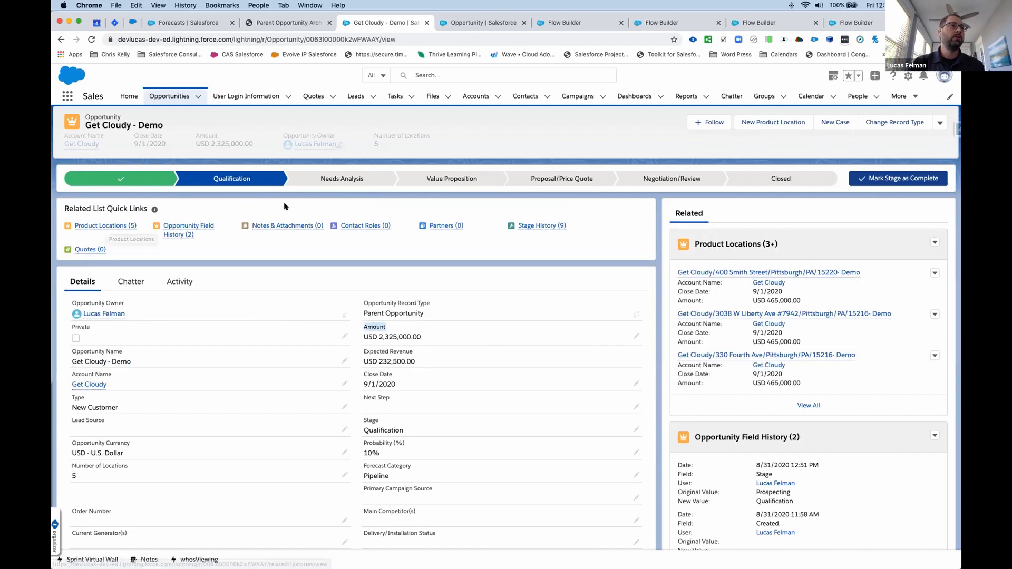
- Change the Get Cloudy - Demo opportunity's current stage to Needs Analysis
click(357, 180)
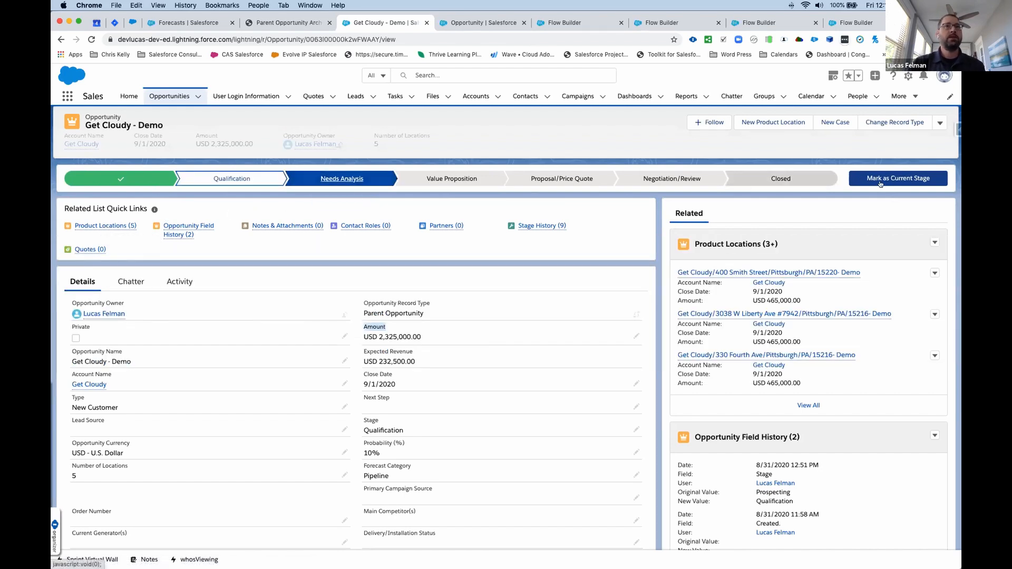
click(902, 182)
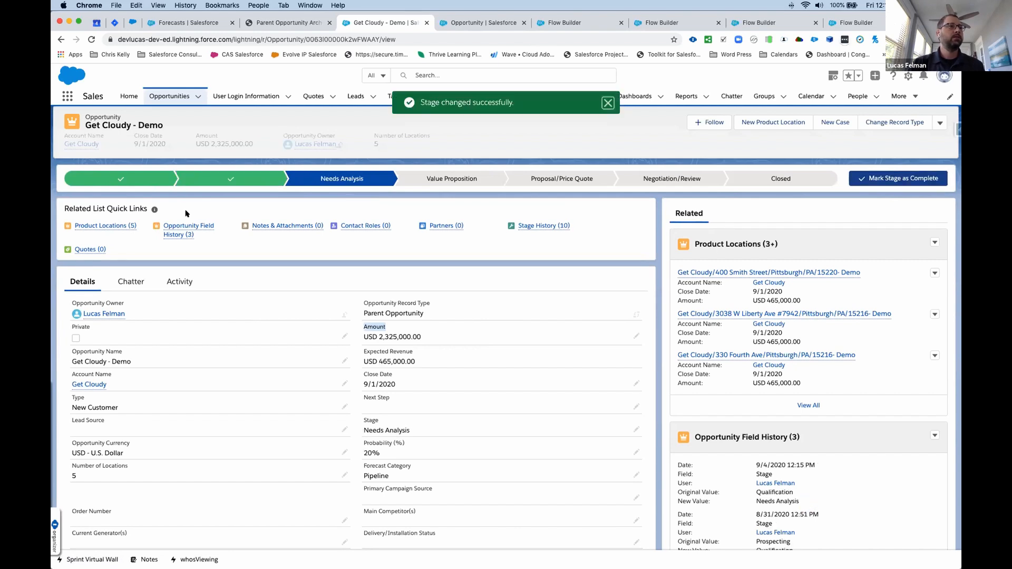
mouse_move(114, 223)
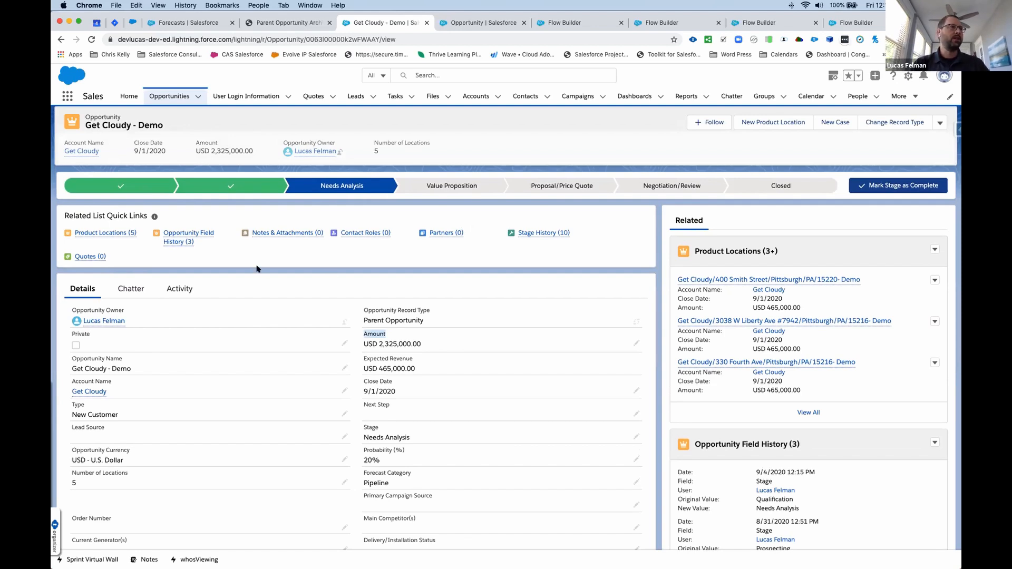
- Open the Get Cloudy account from the parent opportunity and examine its detail fields
click(90, 392)
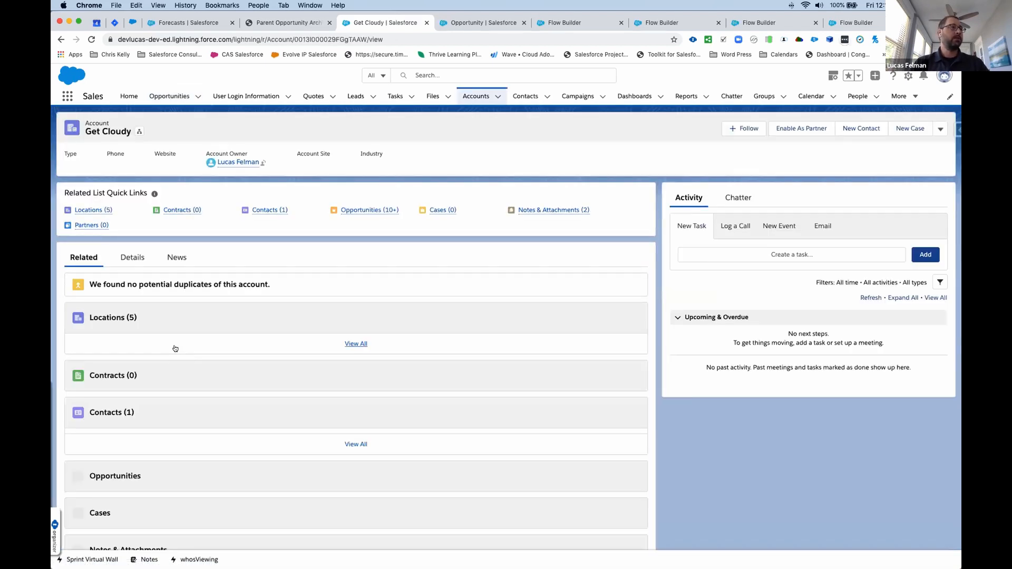
click(129, 257)
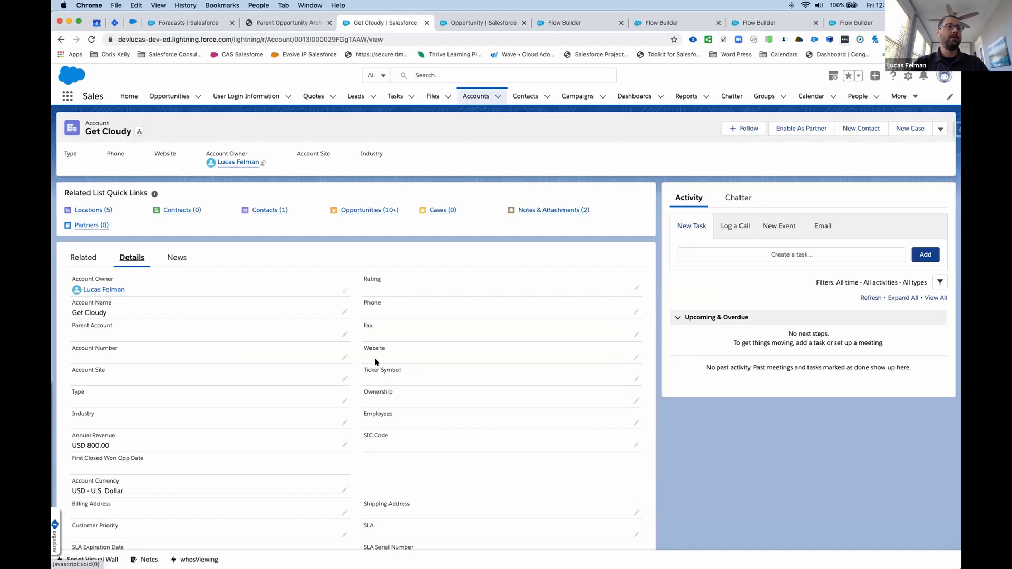
scroll(375, 363, down, 5)
scroll(375, 363, up, 3)
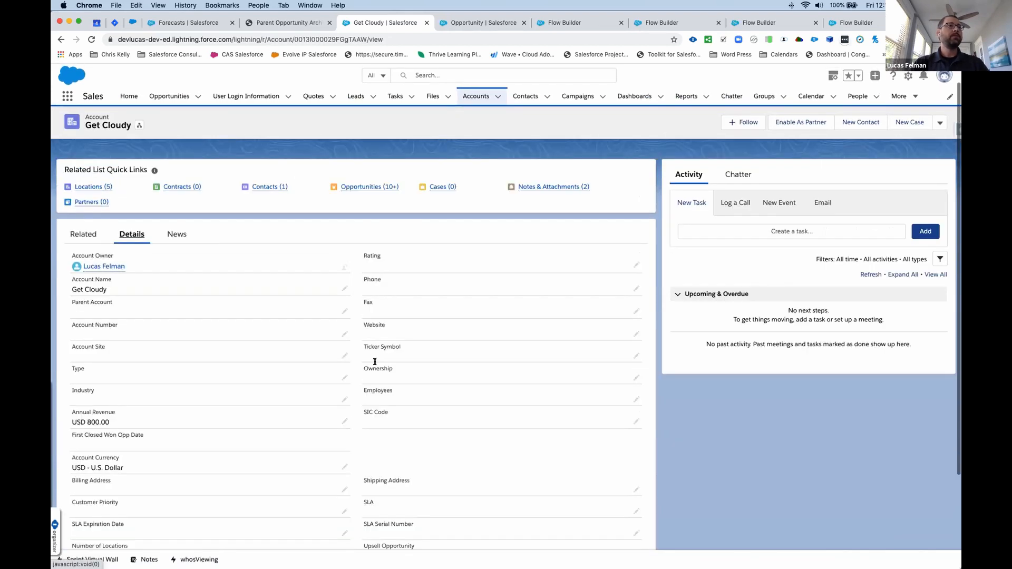
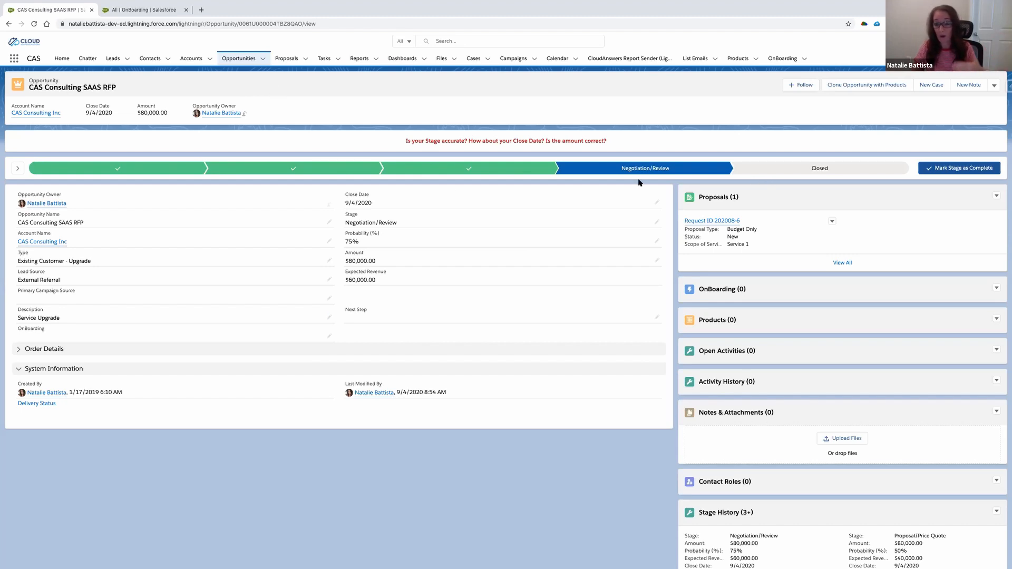
- Set the CAS Consulting SAAS RFP opportunity's stage to Closed Won and save it
click(898, 171)
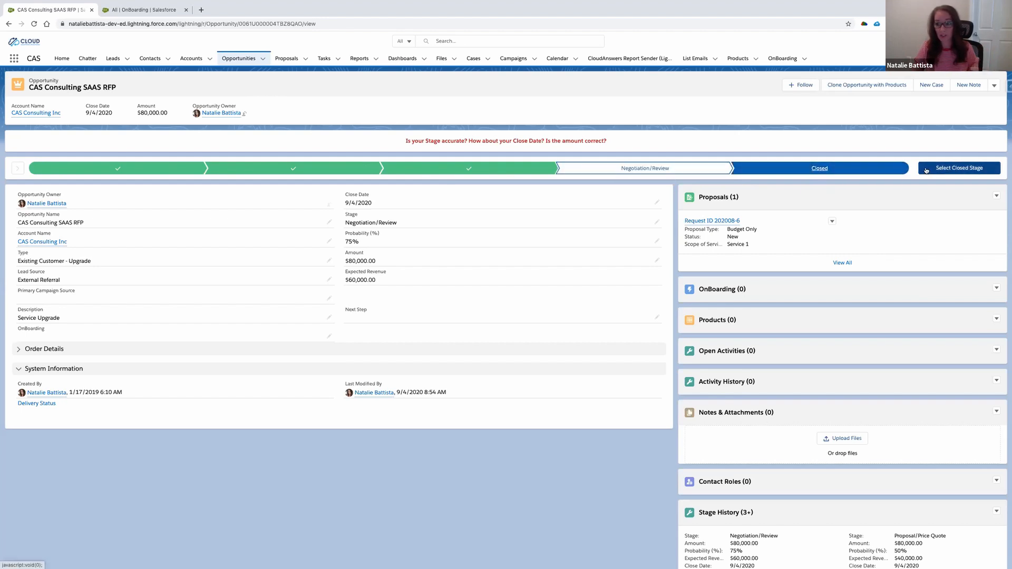
click(926, 170)
click(448, 306)
click(440, 310)
click(614, 339)
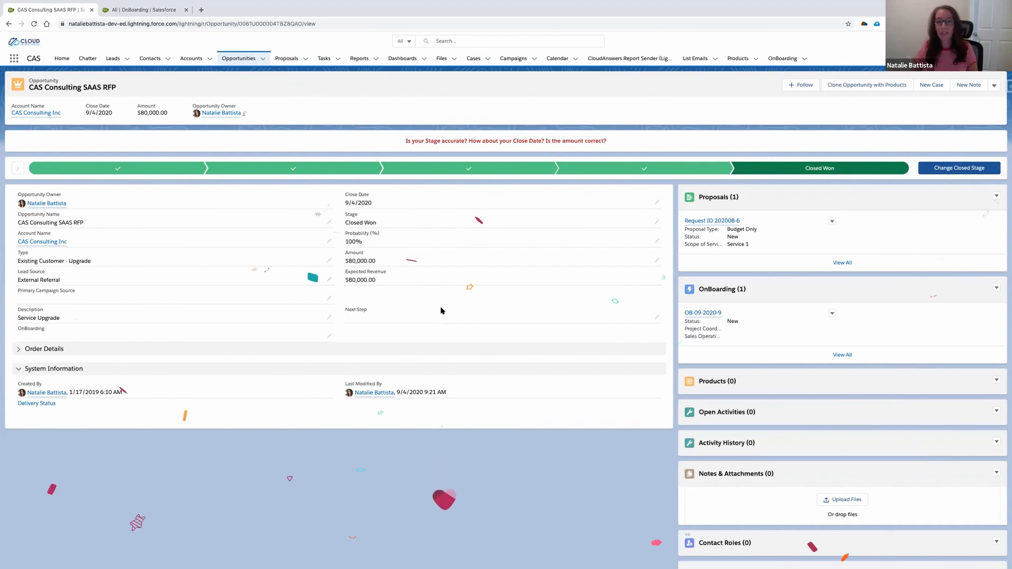
- Open the opportunity's related OnBoarding record and review its Sales, Sales Operations, Contracts, IT, Marketing and Finance sections
click(706, 313)
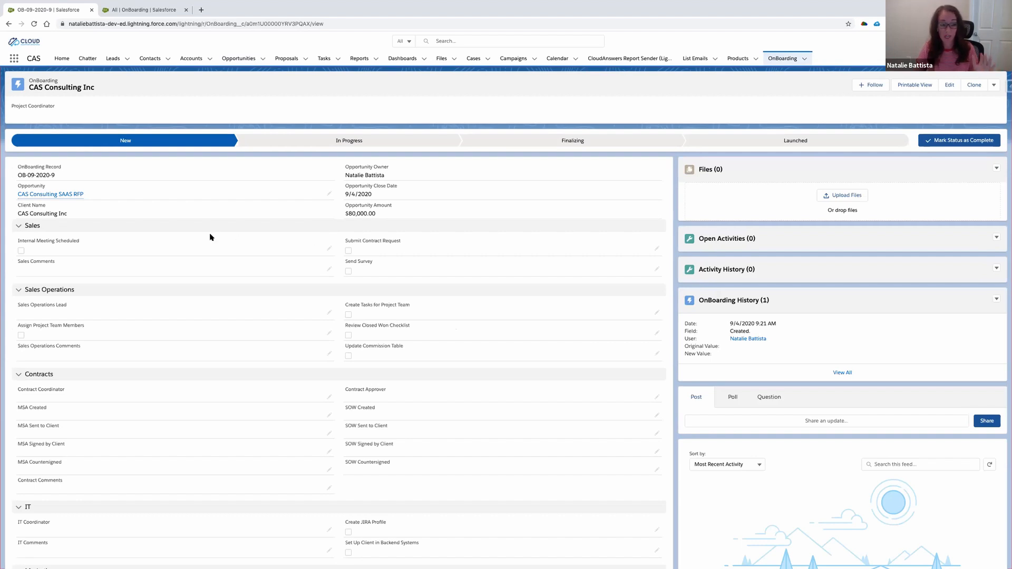
scroll(210, 237, down, 2)
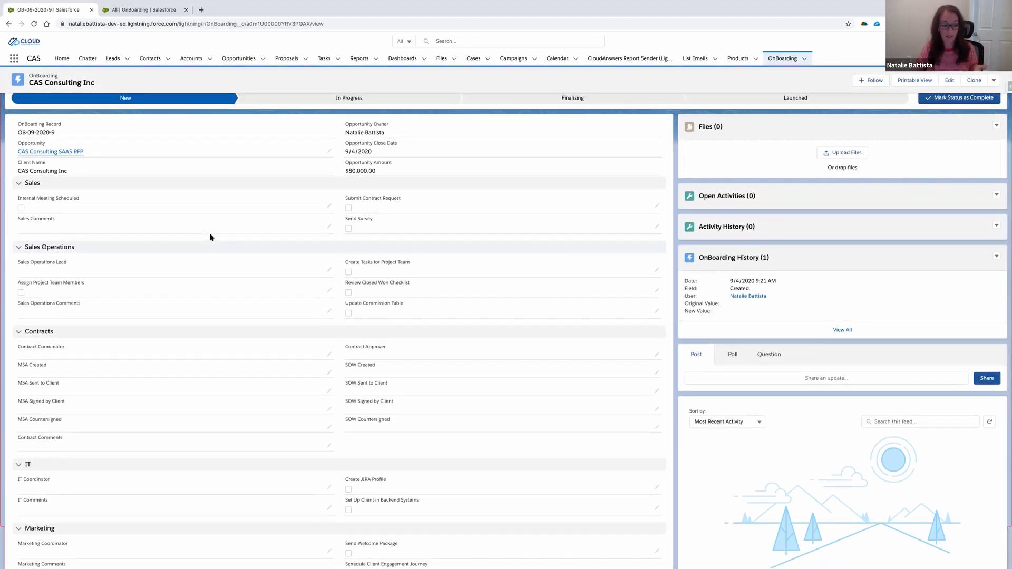
scroll(210, 237, down, 2)
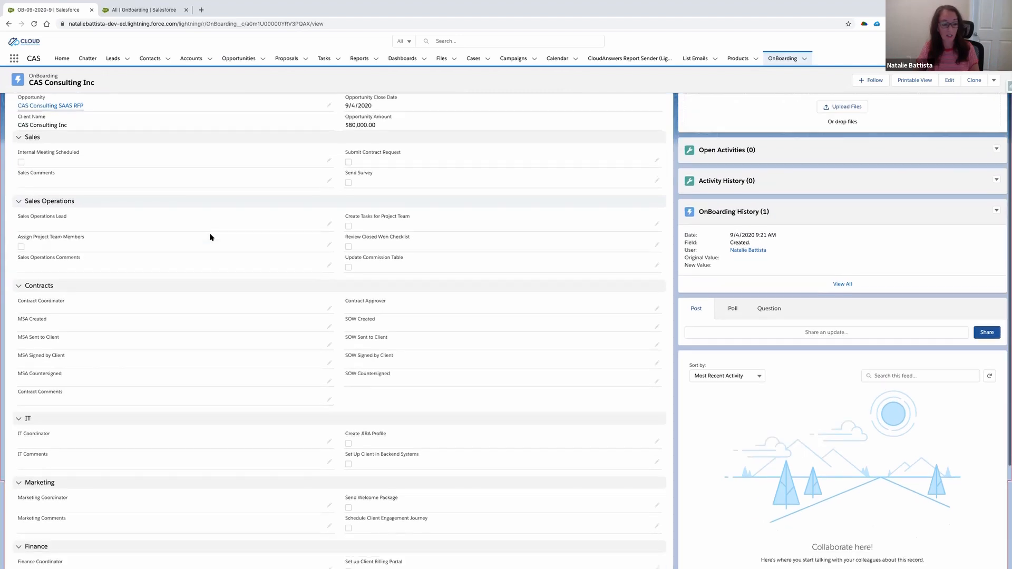
scroll(210, 237, up, 2)
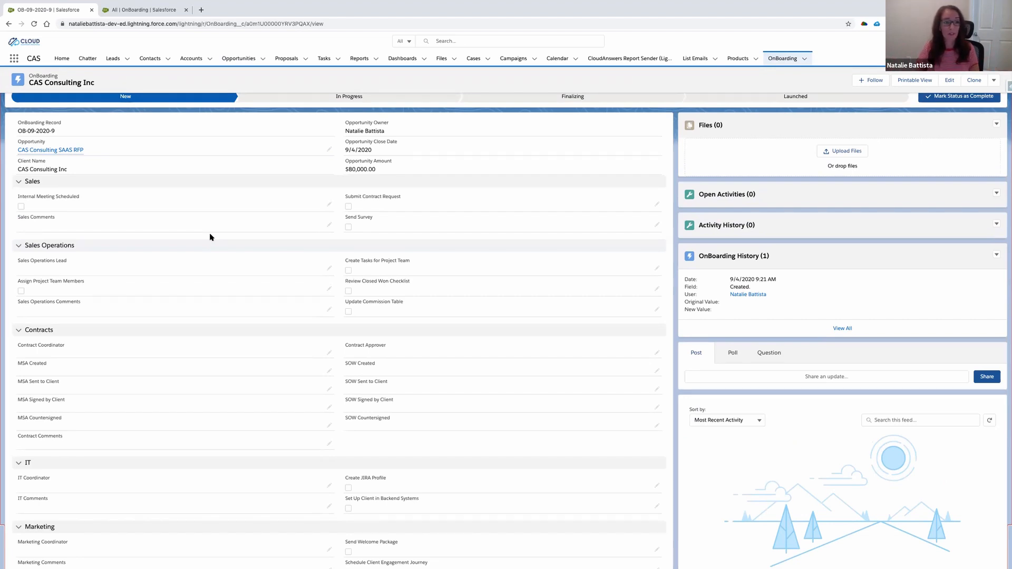
scroll(209, 236, up, 2)
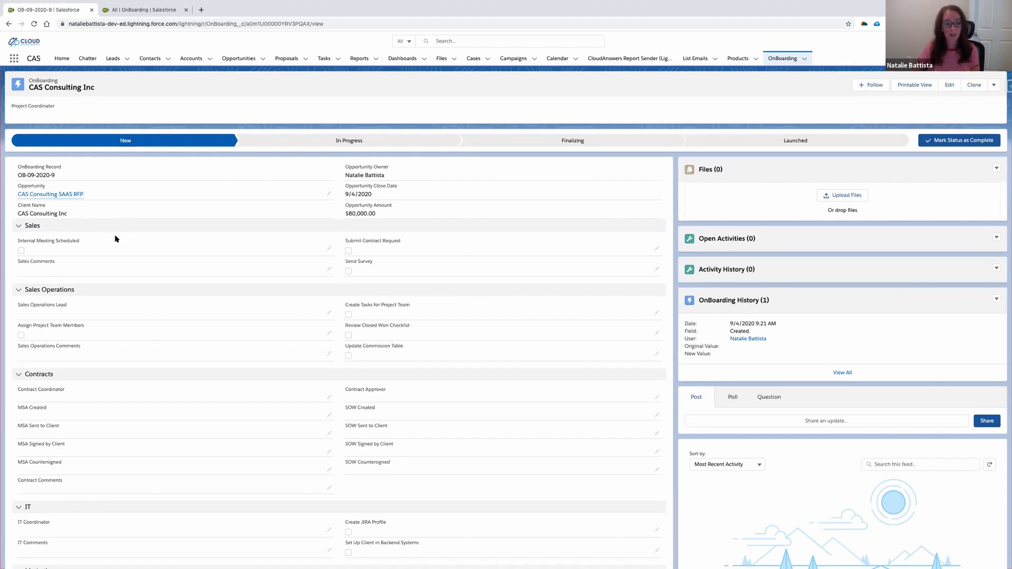
- Mark Internal Meeting Scheduled, Send Survey and Submit Contract Request as done in the Sales section and save the record
scroll(116, 238, down, 1)
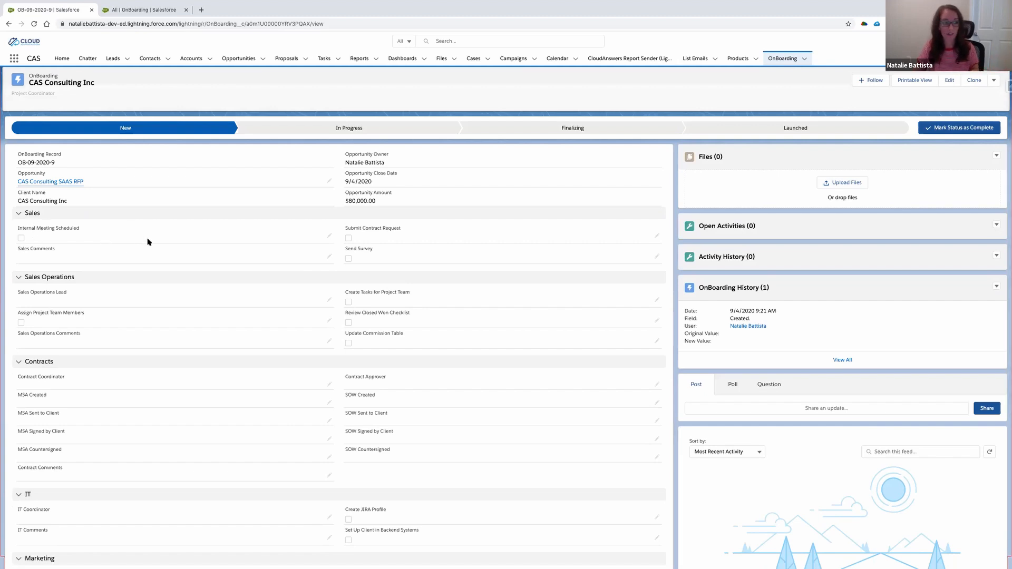
click(329, 237)
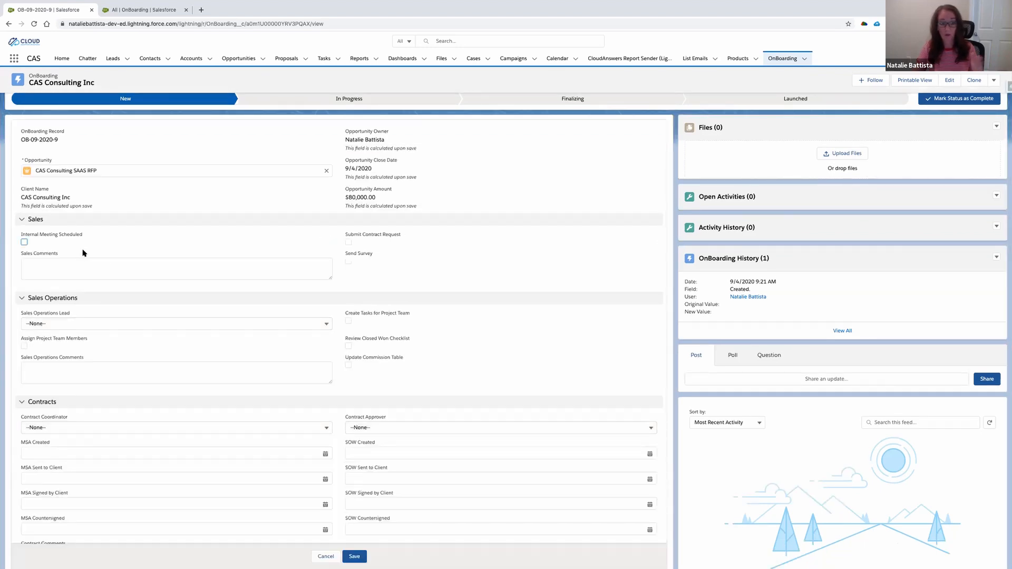
click(23, 242)
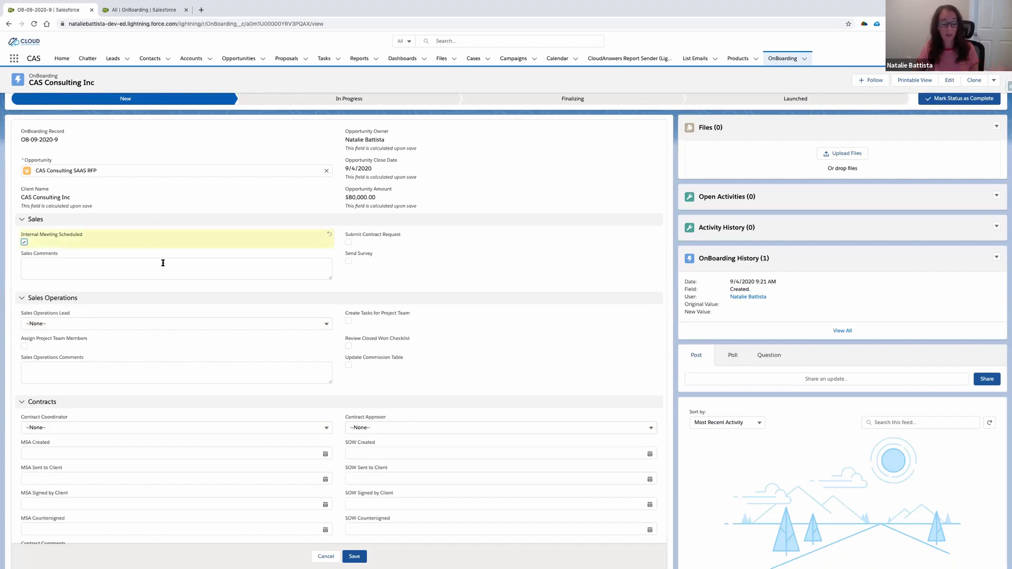
click(348, 261)
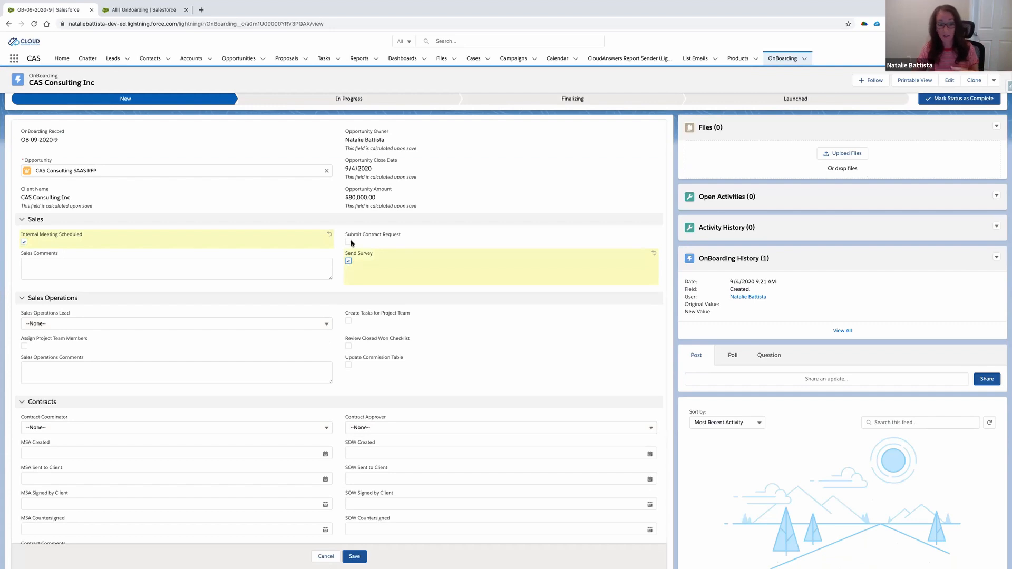
click(348, 243)
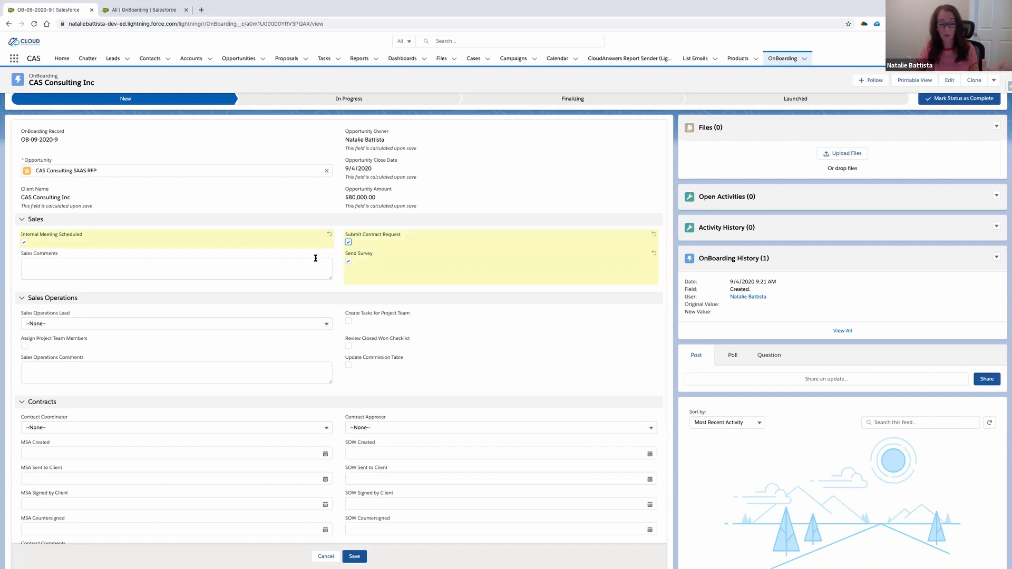
click(354, 557)
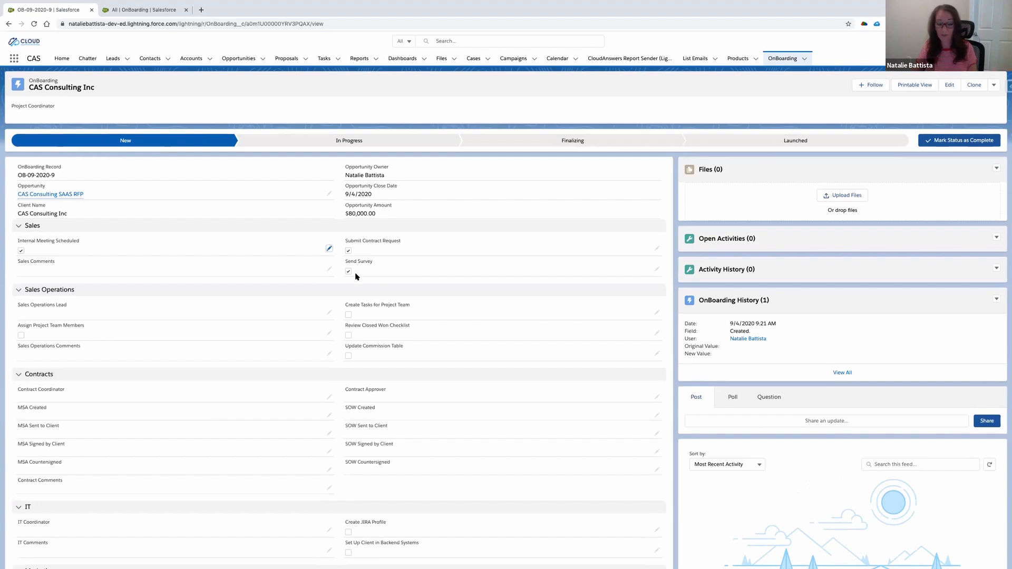
- Assign the first listed Sales Operations Lead, enable Create Tasks for Project Team, Review Closed Won Checklist and Update Commission Table, and save
scroll(348, 274, down, 2)
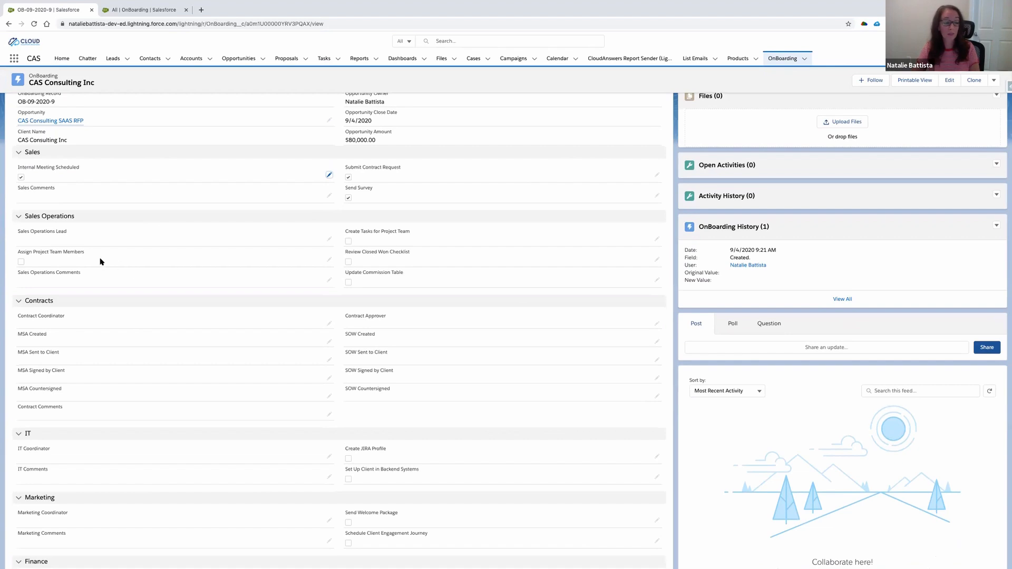
click(329, 240)
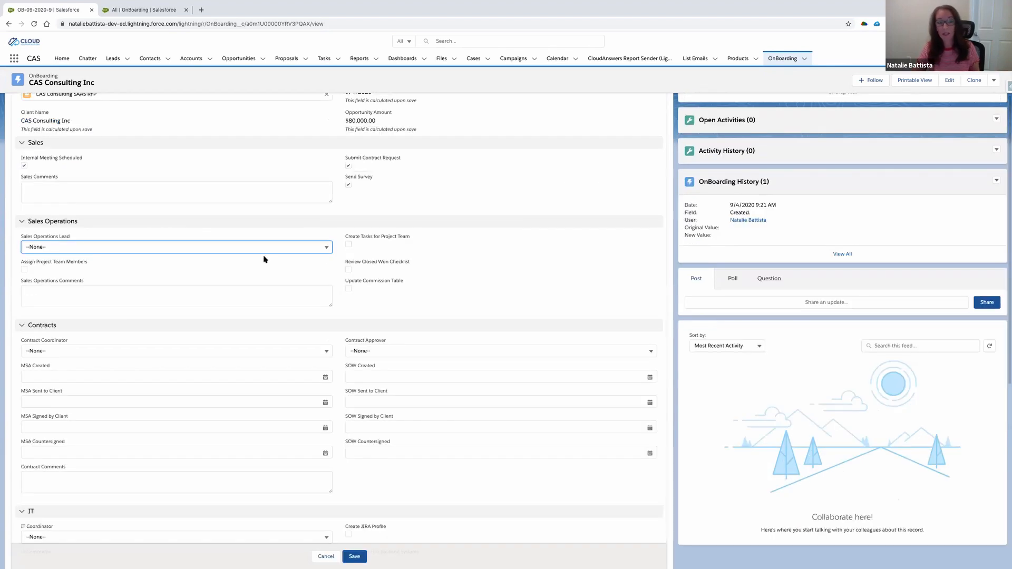
click(88, 247)
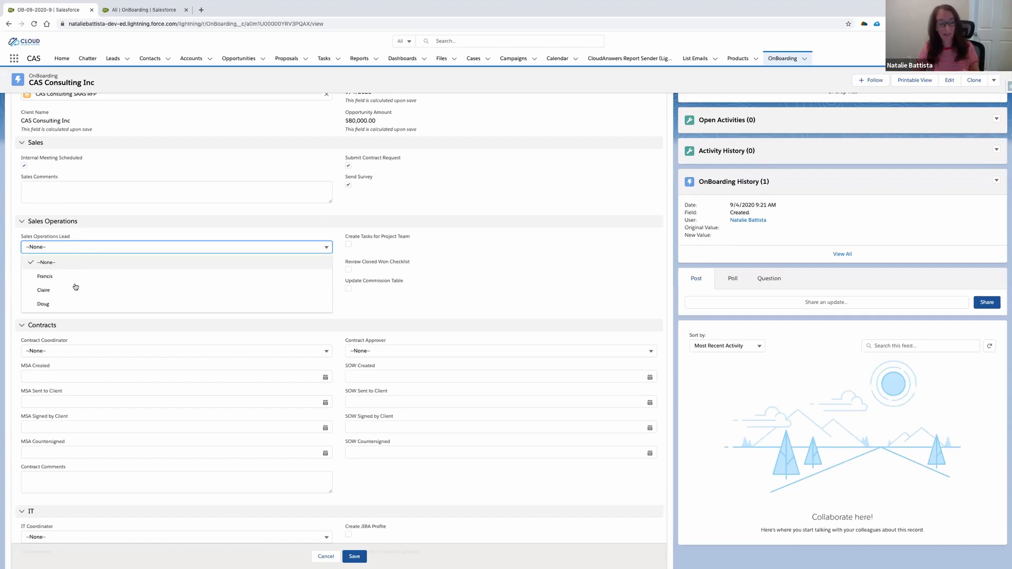
click(53, 279)
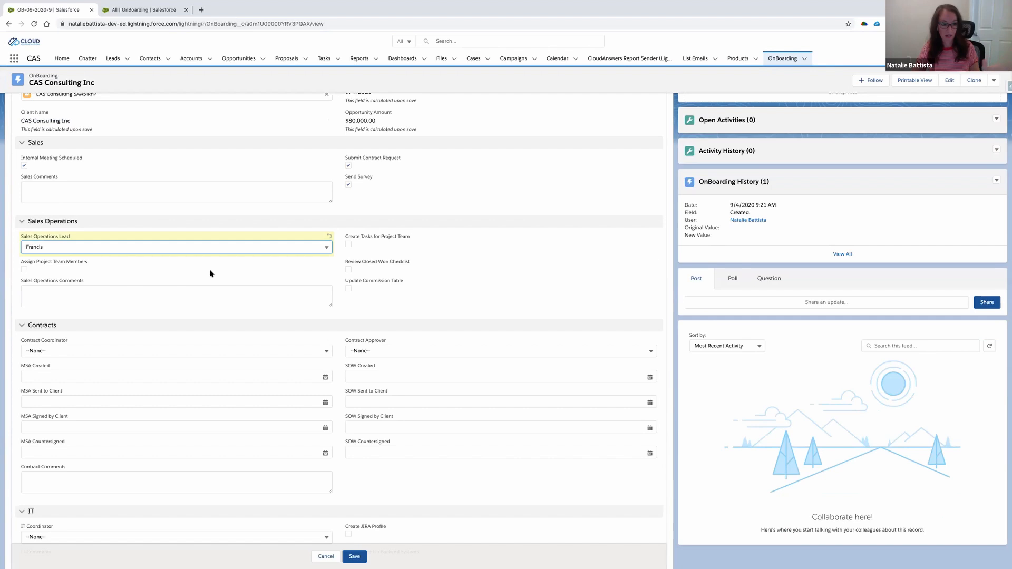
click(346, 252)
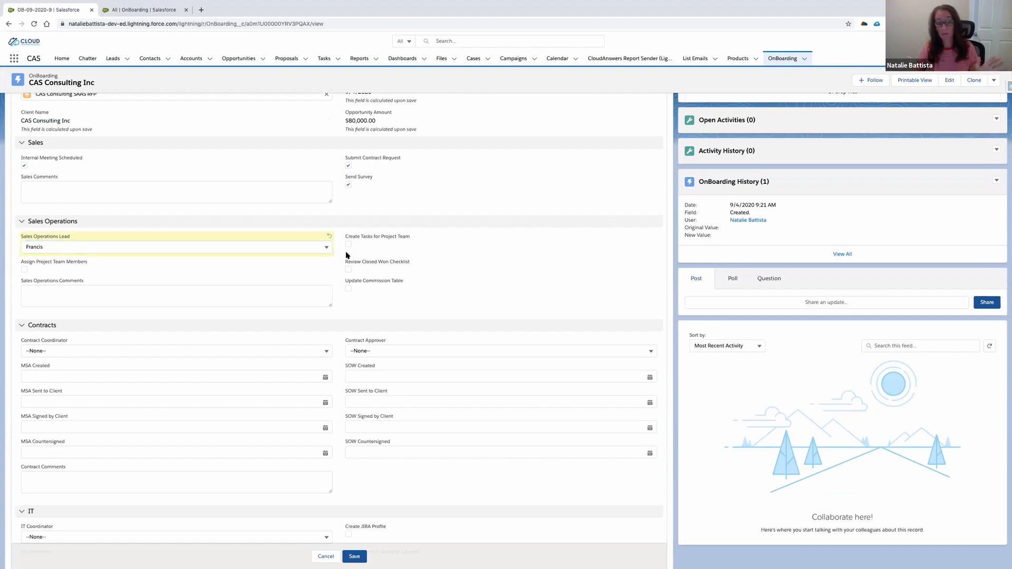
click(348, 245)
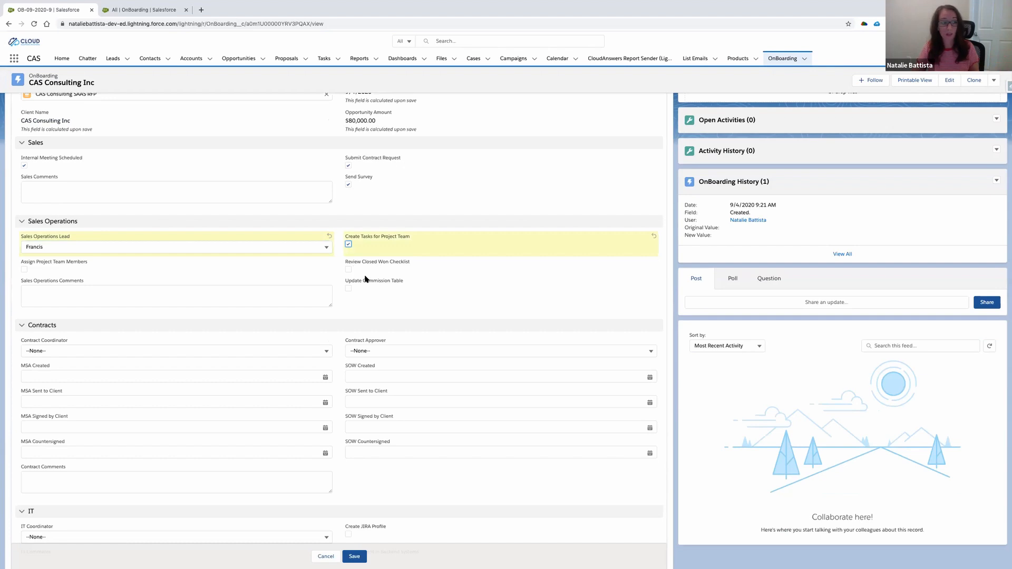
click(348, 270)
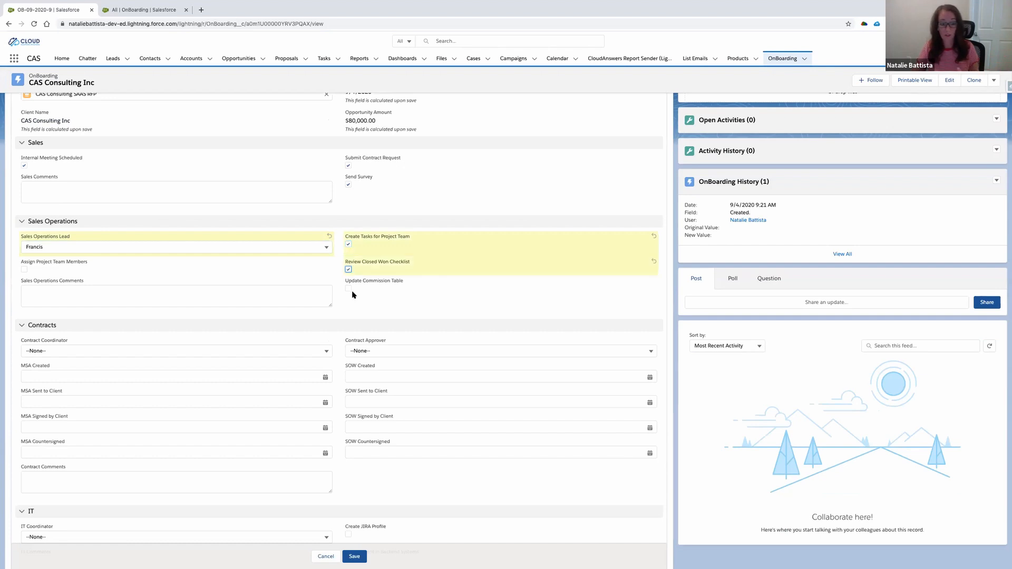
click(349, 289)
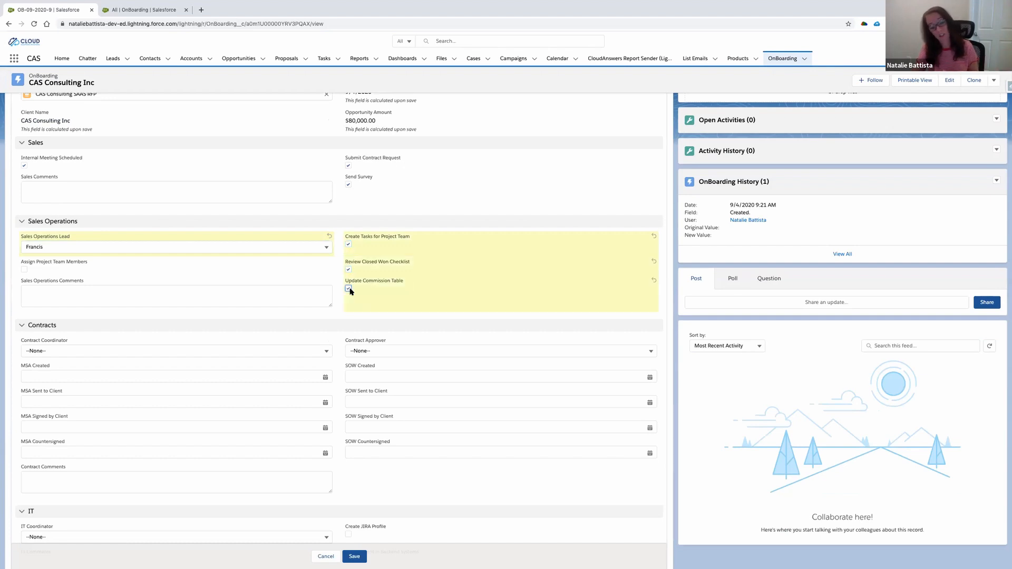
scroll(233, 297, down, 1)
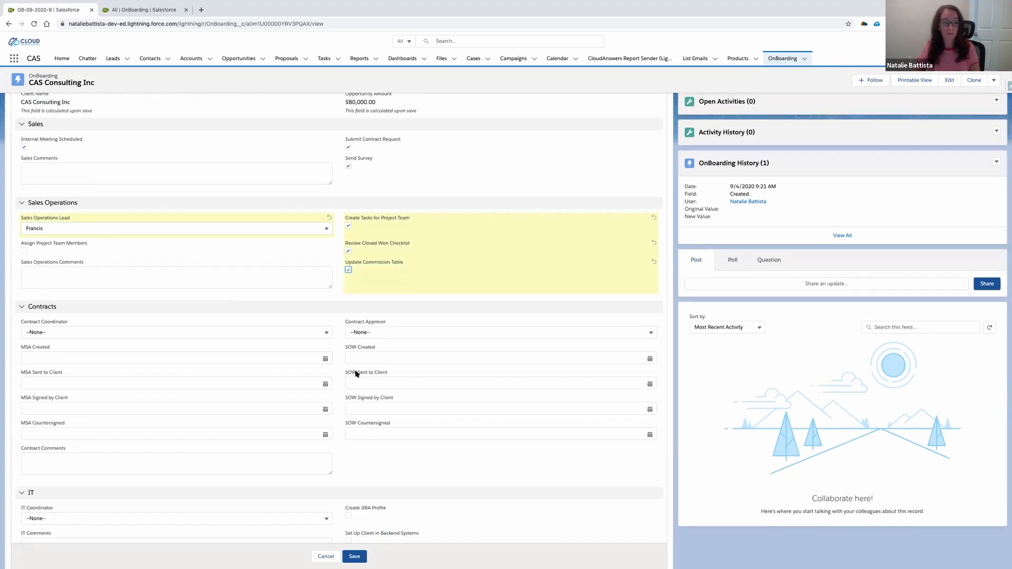
click(352, 557)
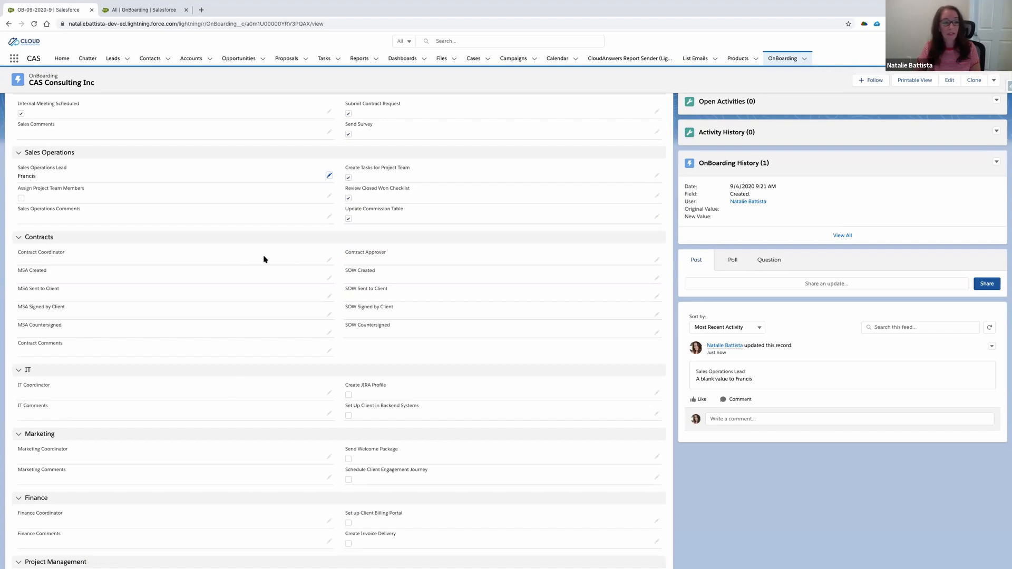
- Assign the first listed Contract Coordinator and set MSA Created to 9/4/2020, MSA Sent to Client and MSA Countersigned to 9/11/2020
click(329, 262)
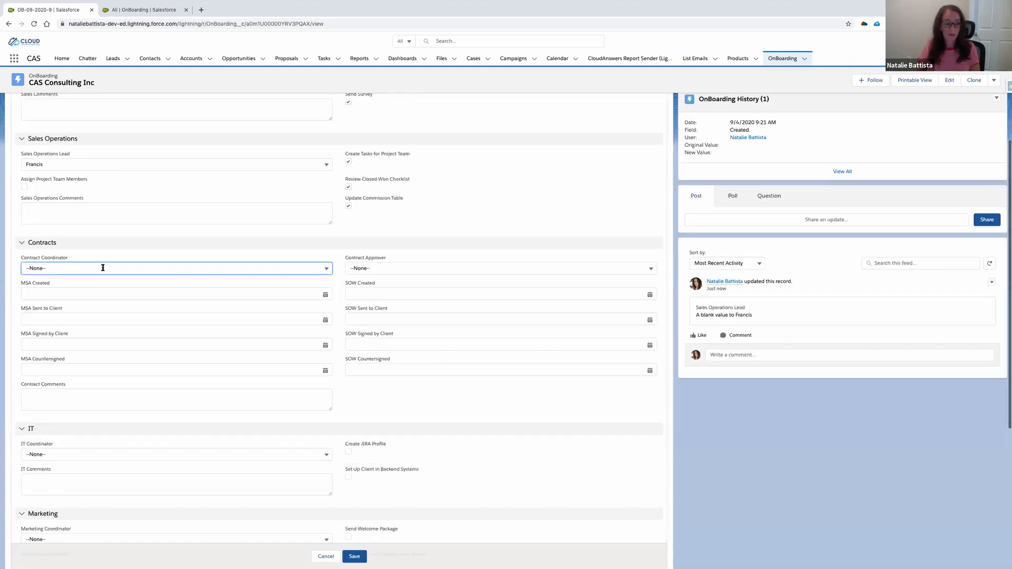
click(53, 271)
click(57, 299)
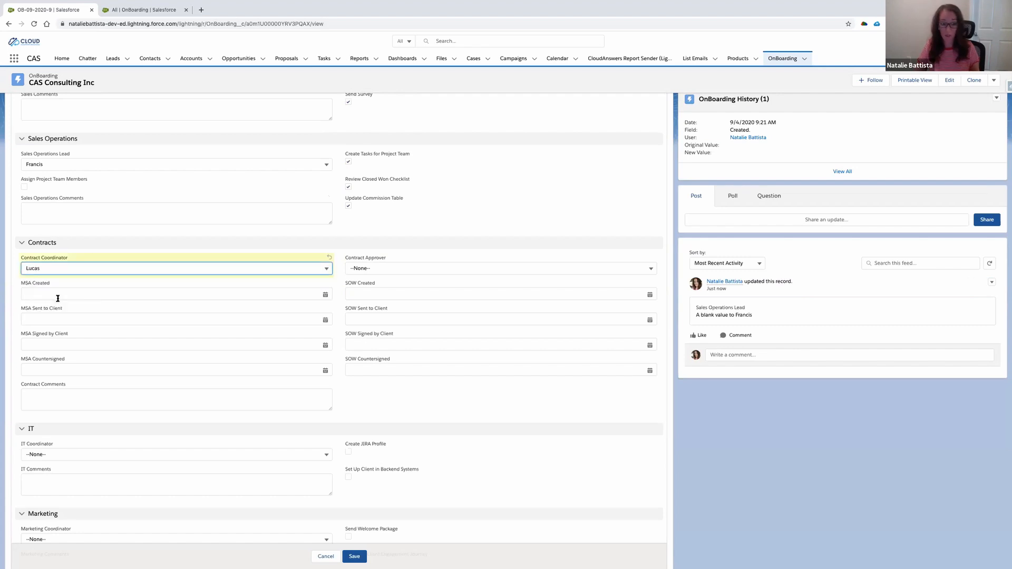
click(325, 294)
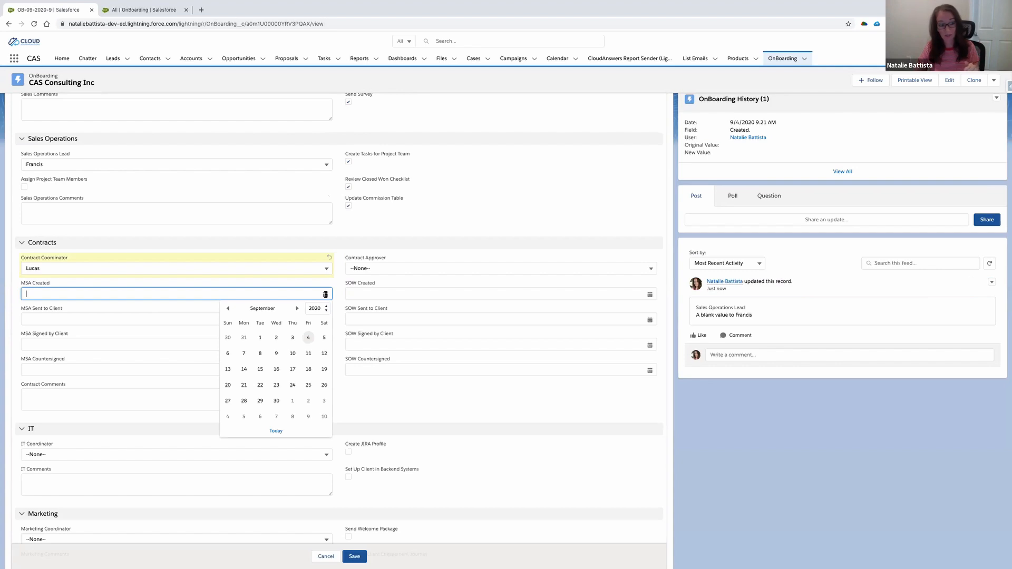
click(308, 338)
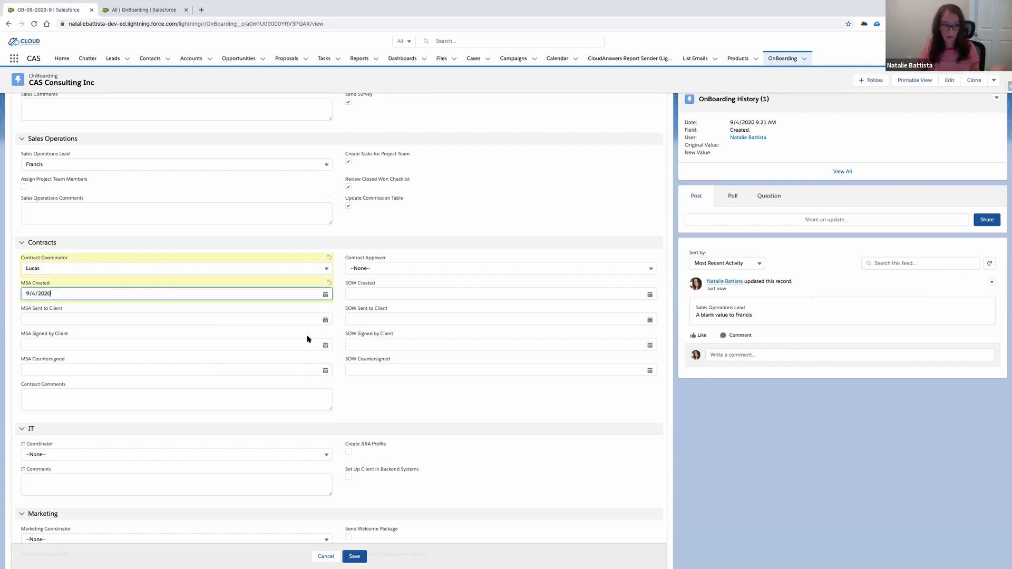
click(325, 320)
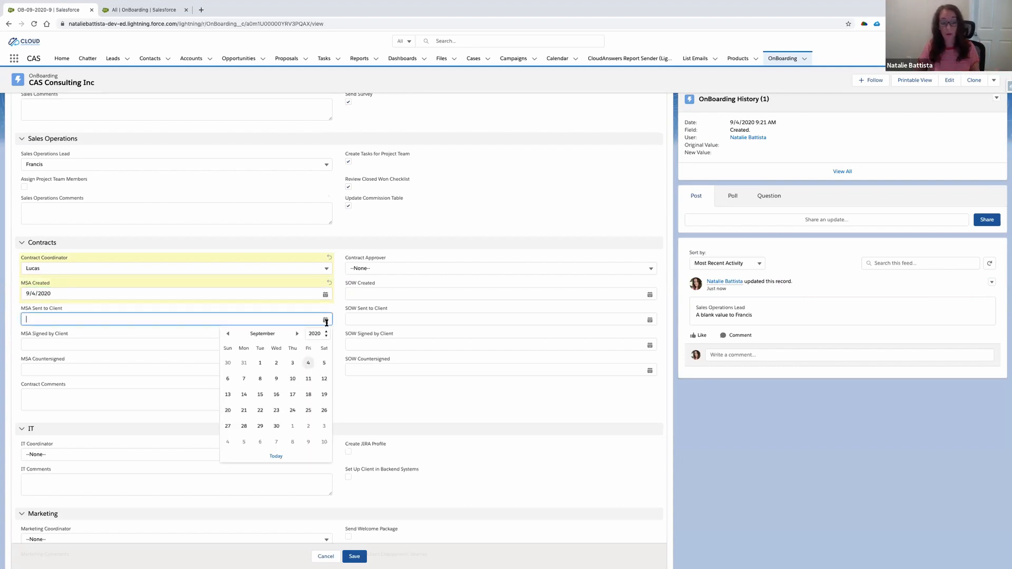
click(312, 380)
click(322, 371)
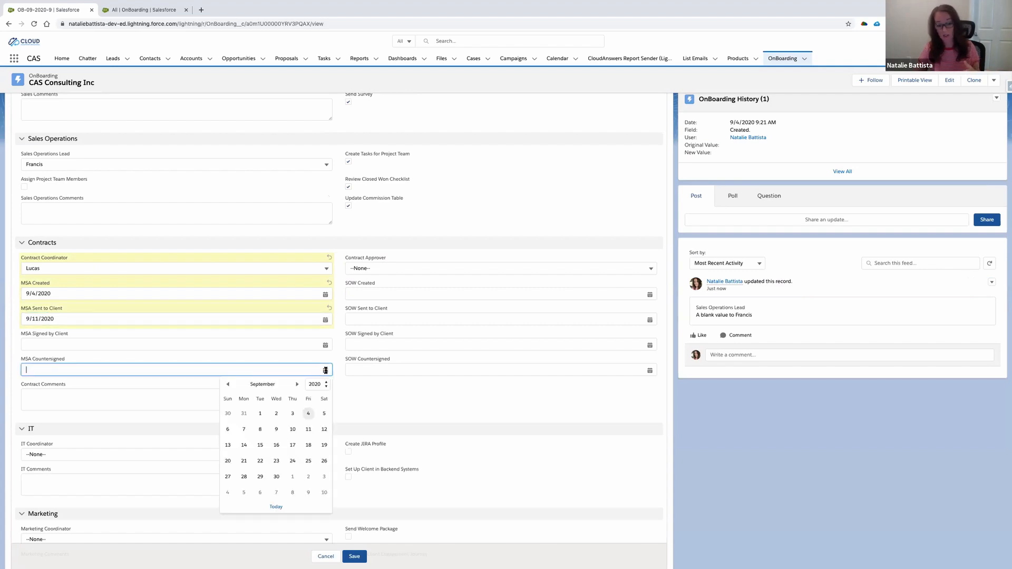
click(309, 430)
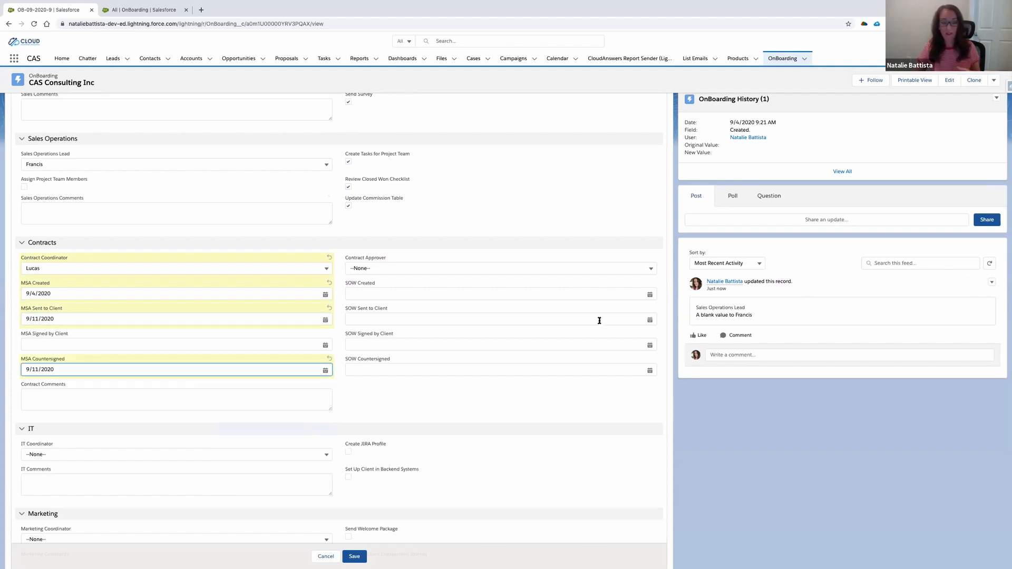
- Set both SOW Created and SOW Sent to Client to 9/11/2020 in the Contracts section
click(650, 295)
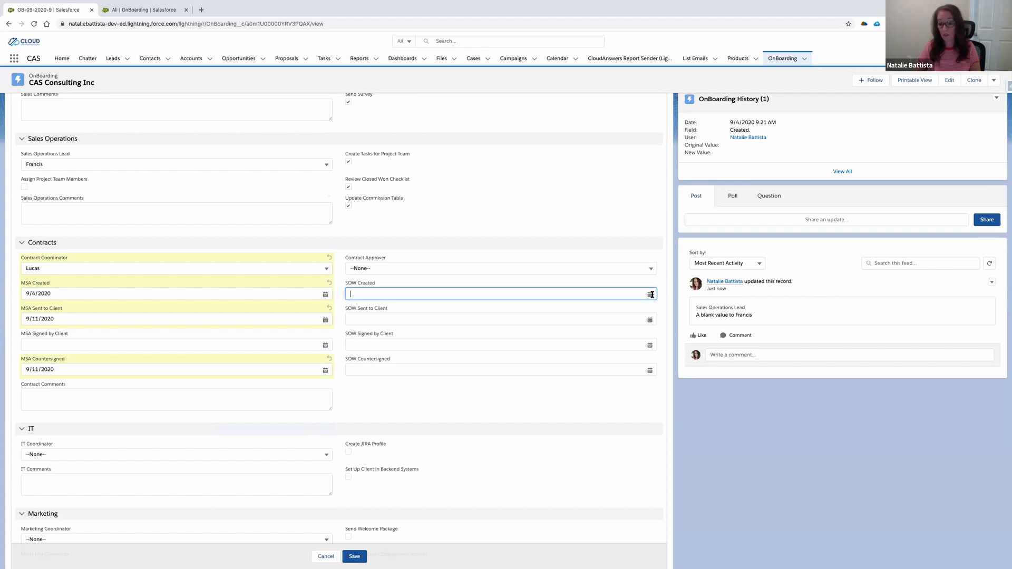
click(633, 354)
click(650, 320)
click(633, 379)
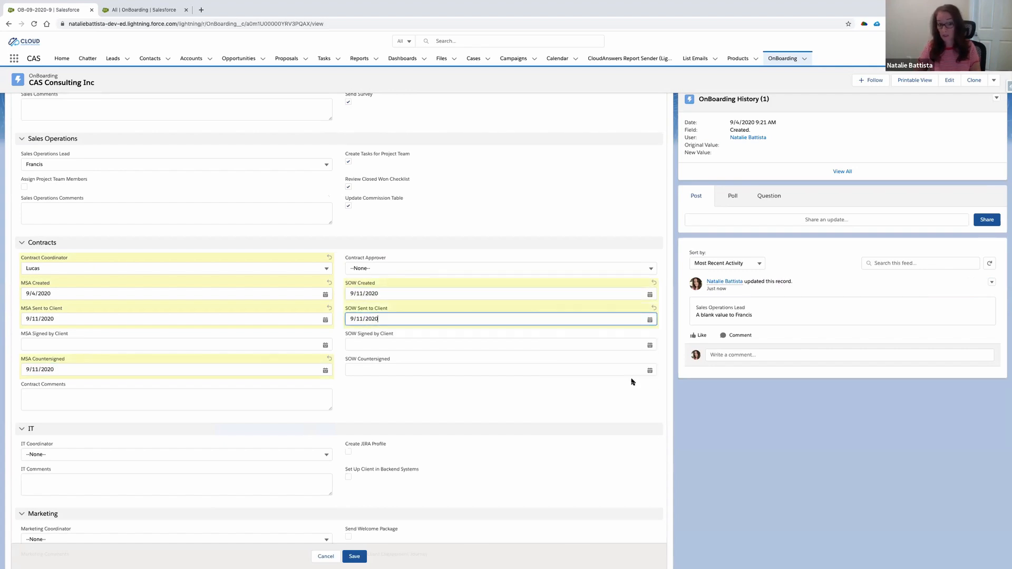
click(413, 404)
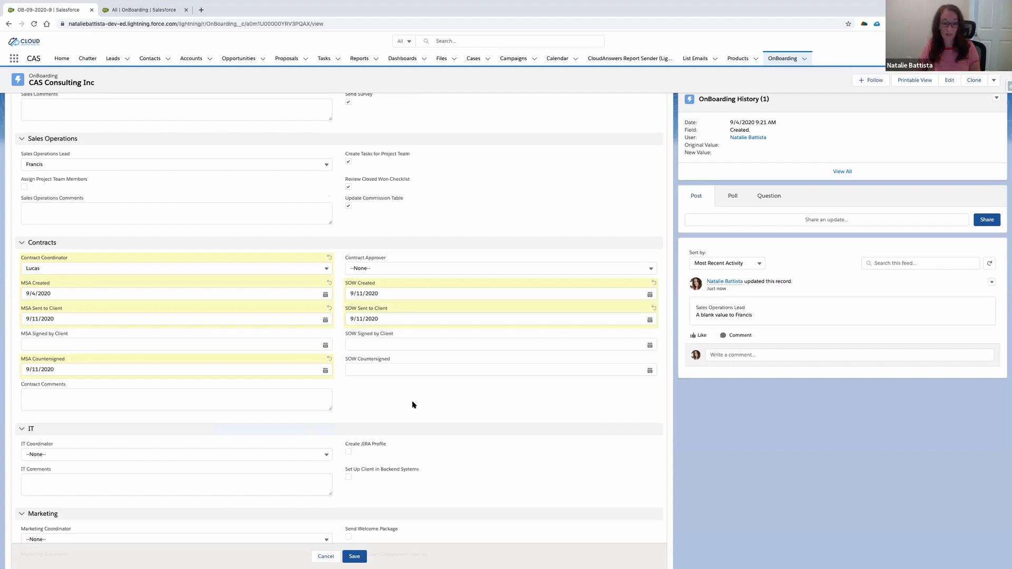
scroll(413, 404, down, 2)
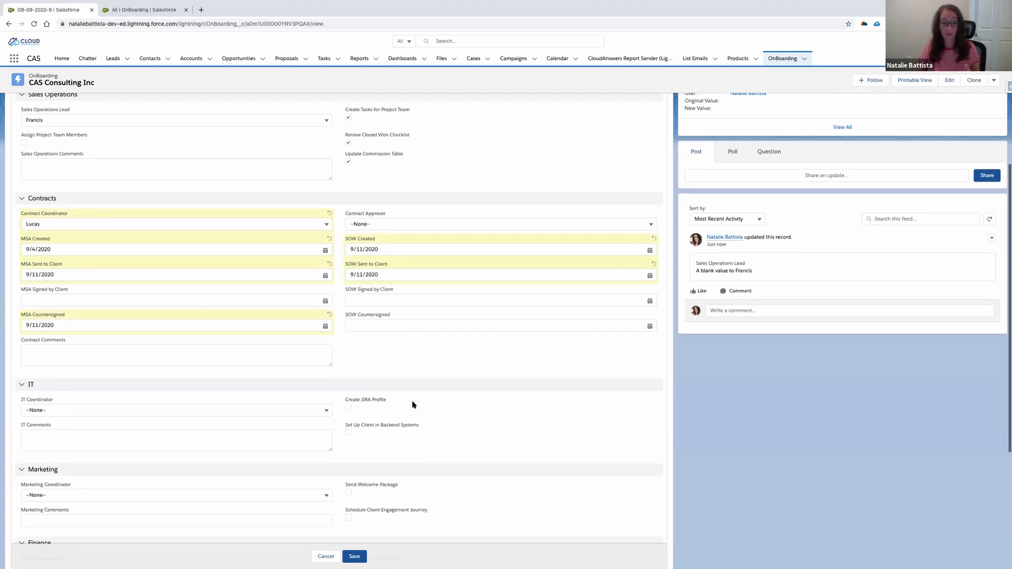
scroll(412, 404, down, 3)
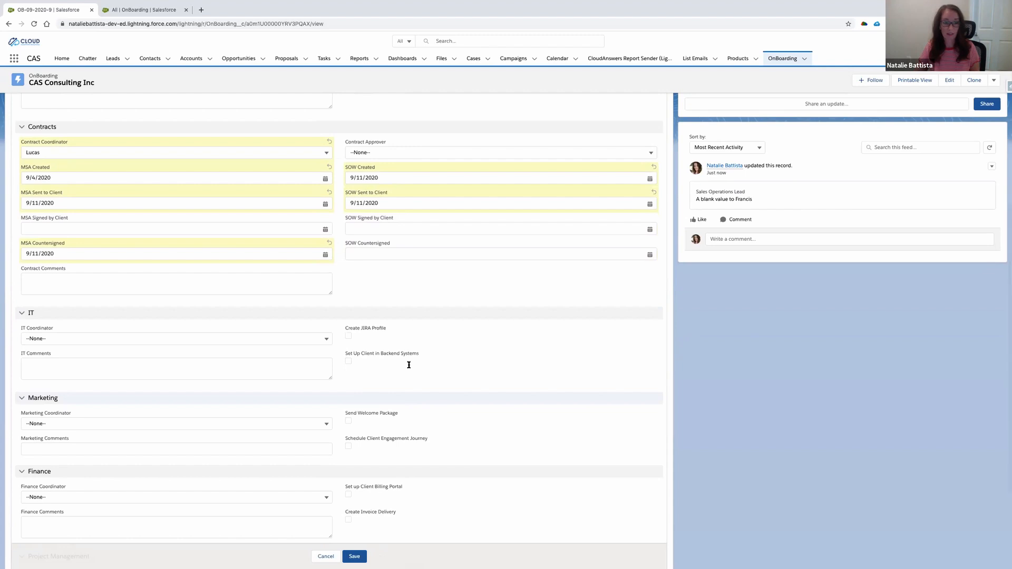
- Assign the first listed Contract Approver and second listed IT Coordinator, and mark Create JIRA Profile and Set Up Client in Backend Systems as done
click(356, 152)
click(365, 182)
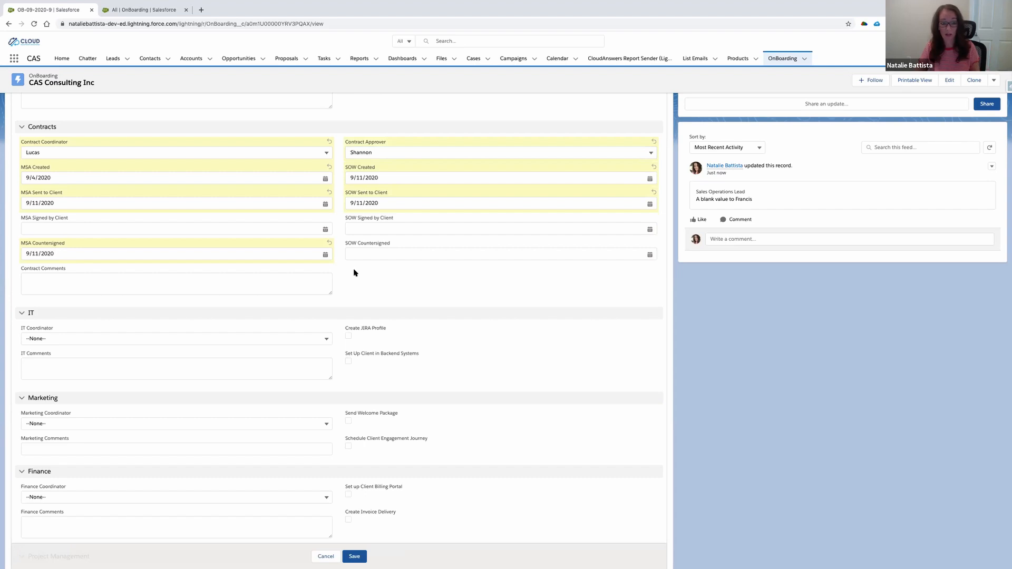
scroll(353, 272, down, 5)
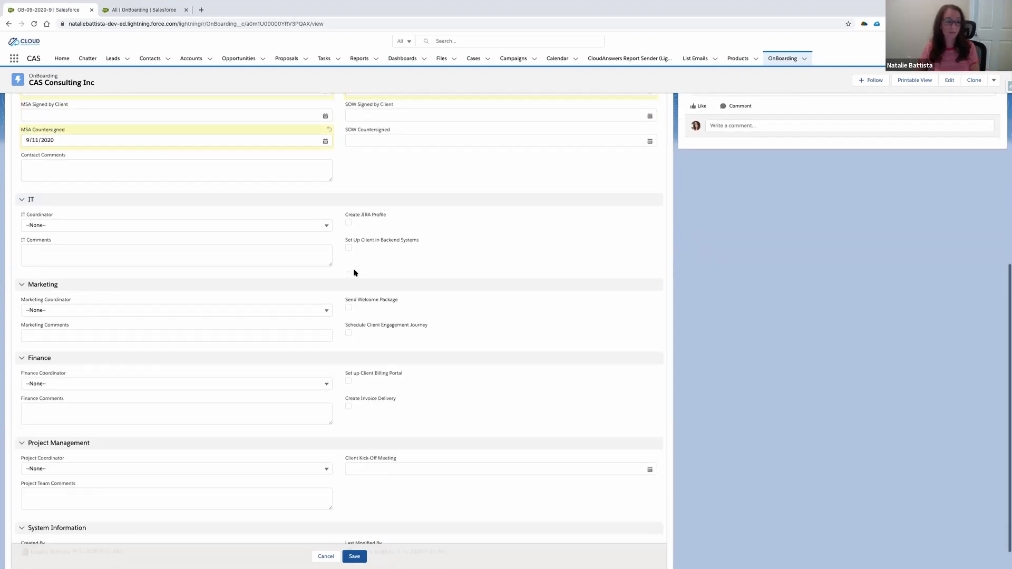
click(29, 194)
click(53, 240)
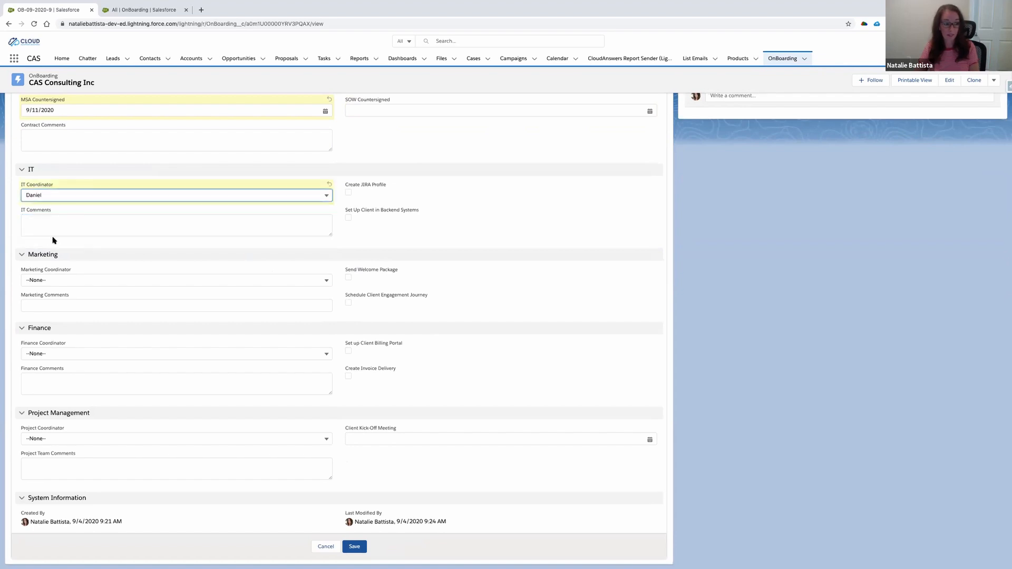
click(348, 219)
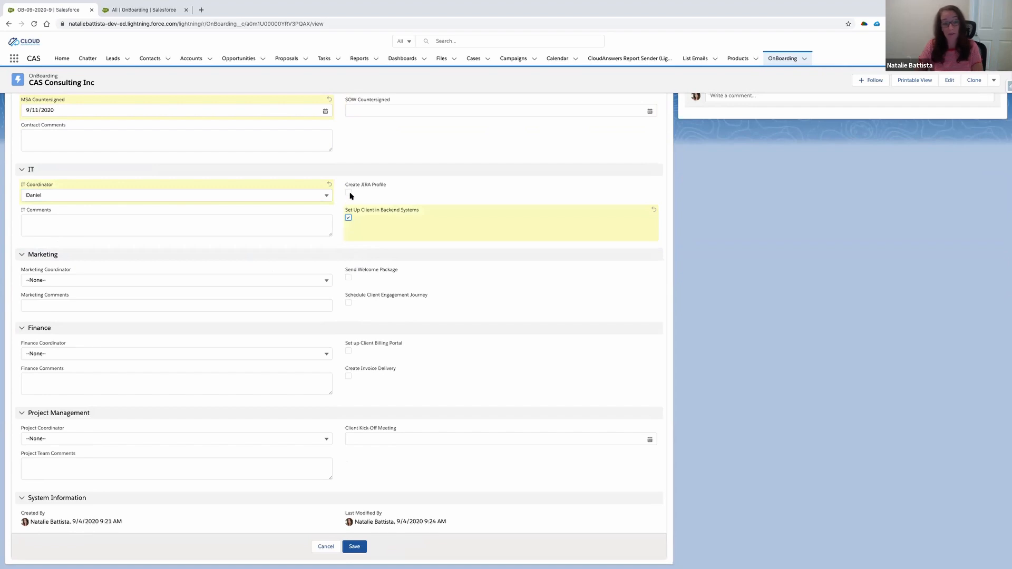
click(348, 192)
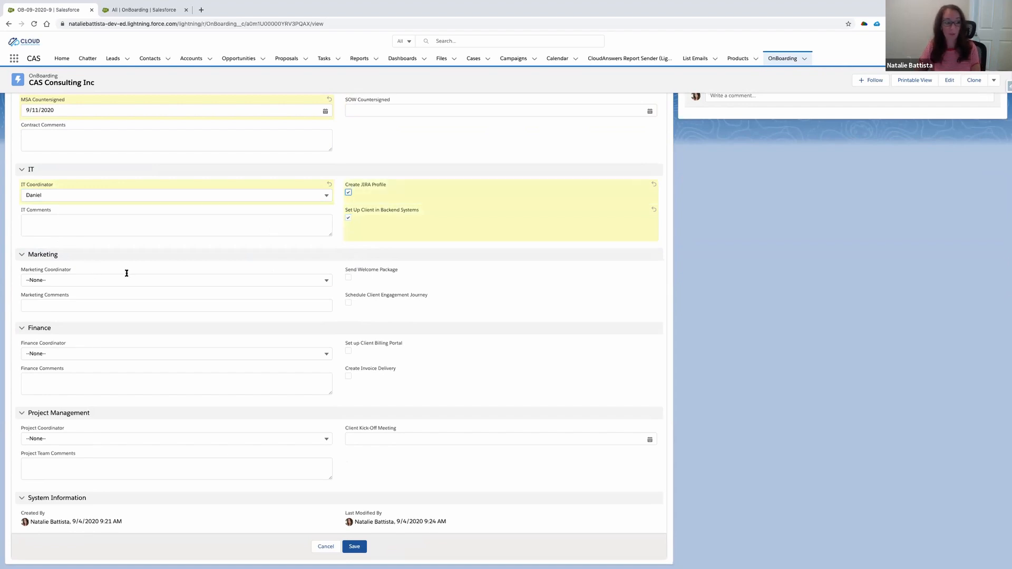
- Mark Send Welcome Package and Schedule Client Engagement Journey as done, and assign the first listed Marketing Coordinator
click(348, 278)
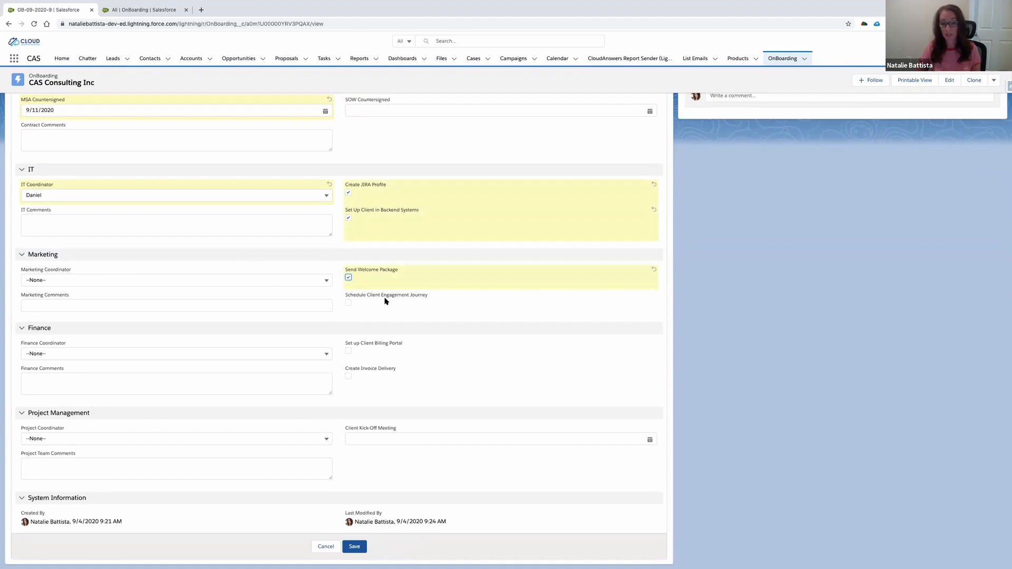
click(349, 304)
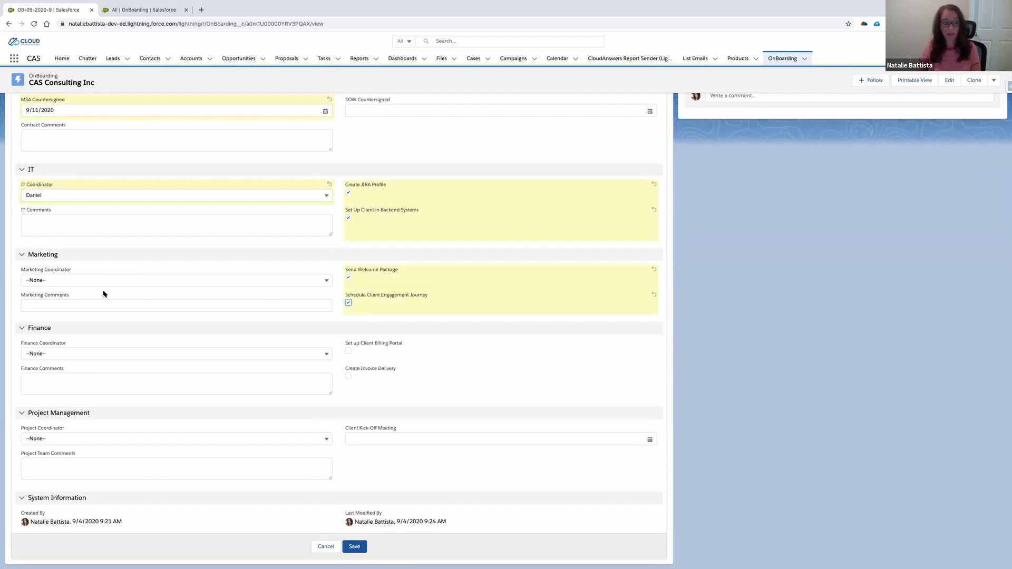
click(126, 280)
click(42, 311)
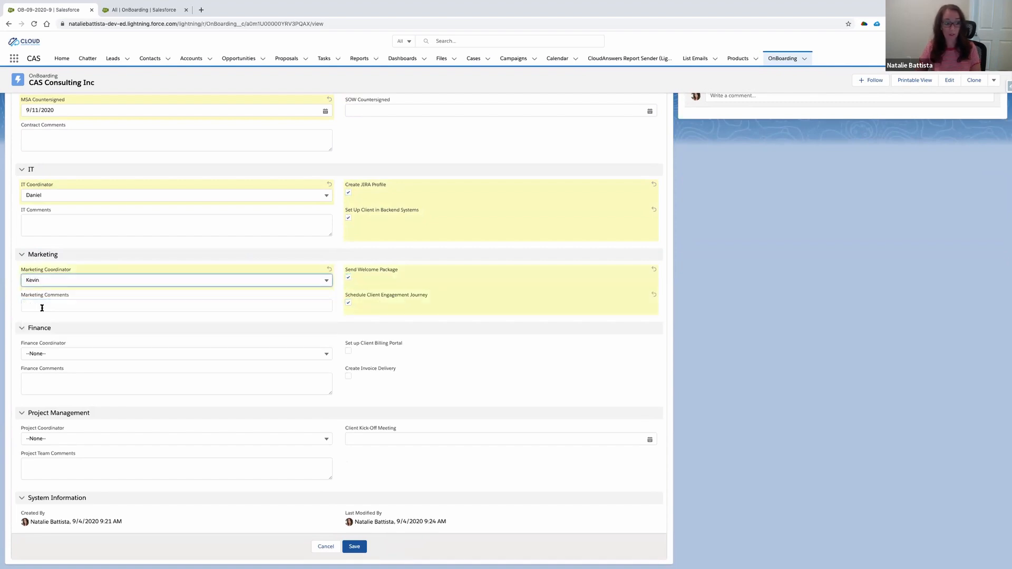
- Assign the second listed Finance Coordinator and mark Set up Client Billing Portal and Create Invoice Delivery as done
click(162, 351)
click(60, 399)
click(348, 350)
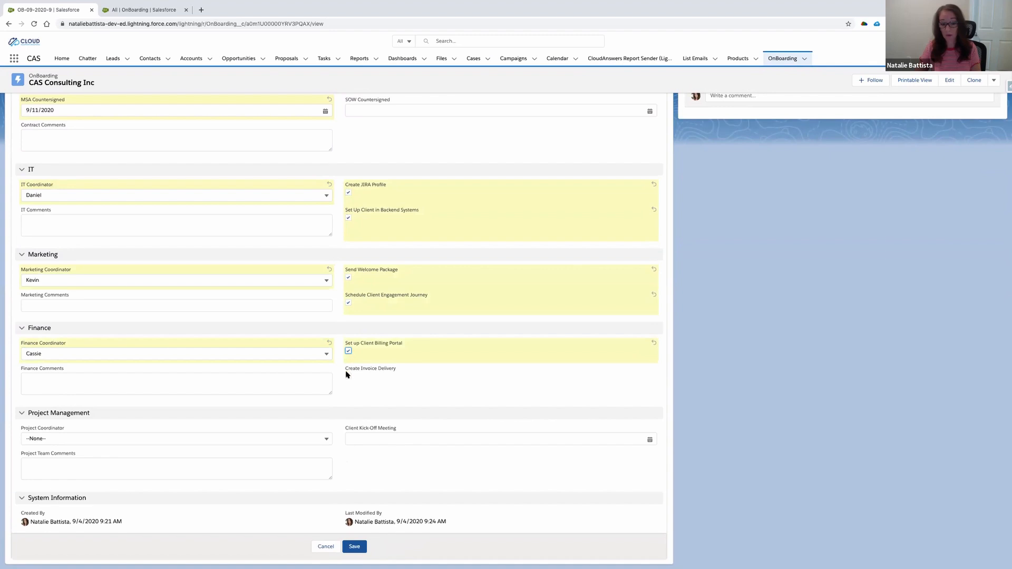
click(347, 376)
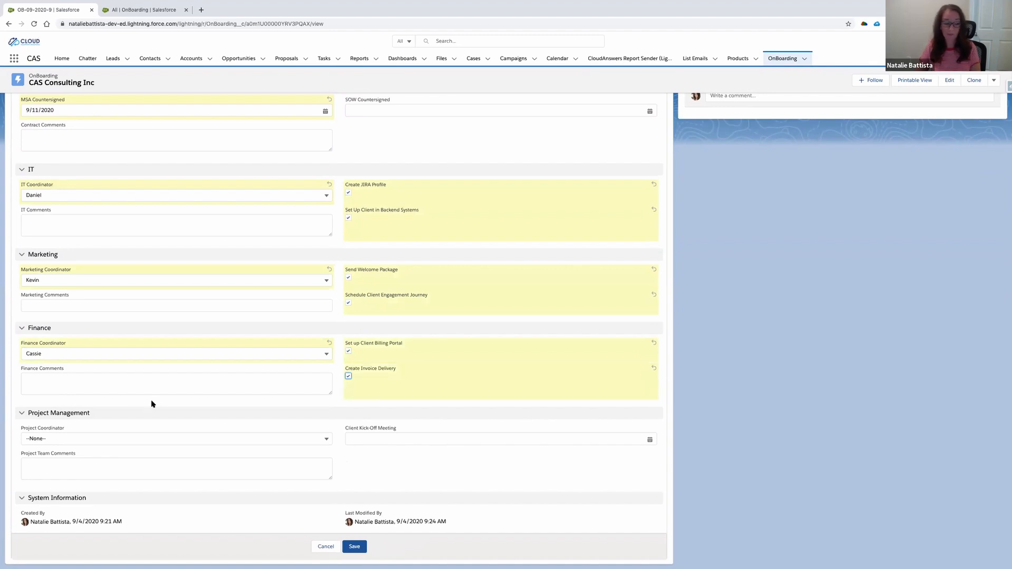
- Assign the first listed Project Coordinator, set Client Kick-Off Meeting to 9/10/2020, and save the record
click(51, 439)
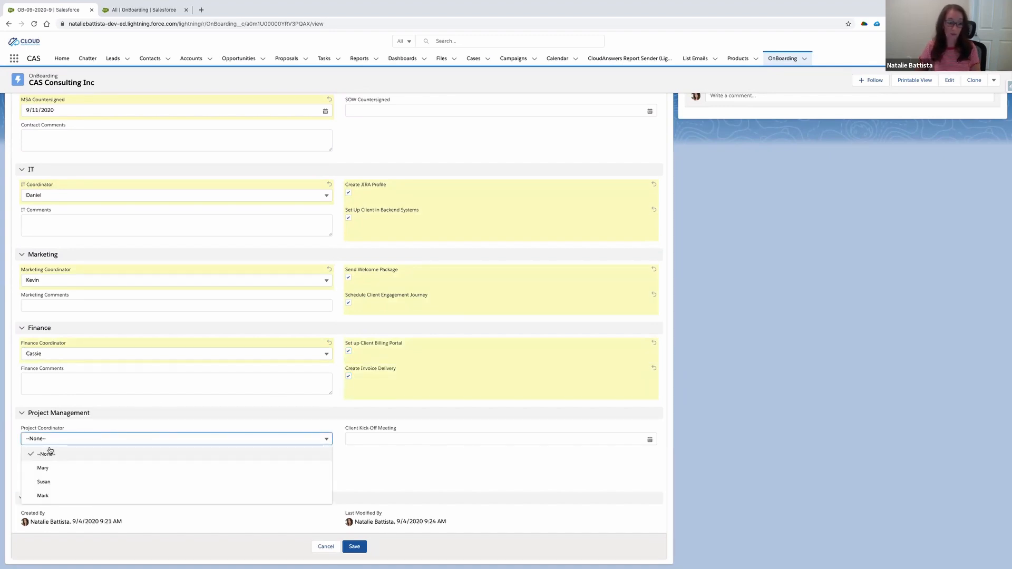
click(53, 468)
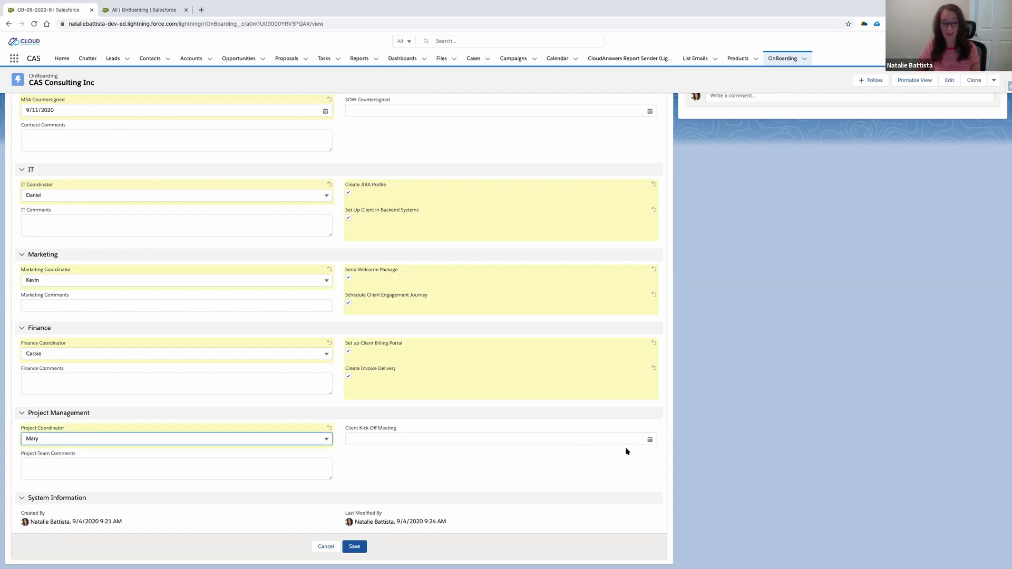
click(650, 439)
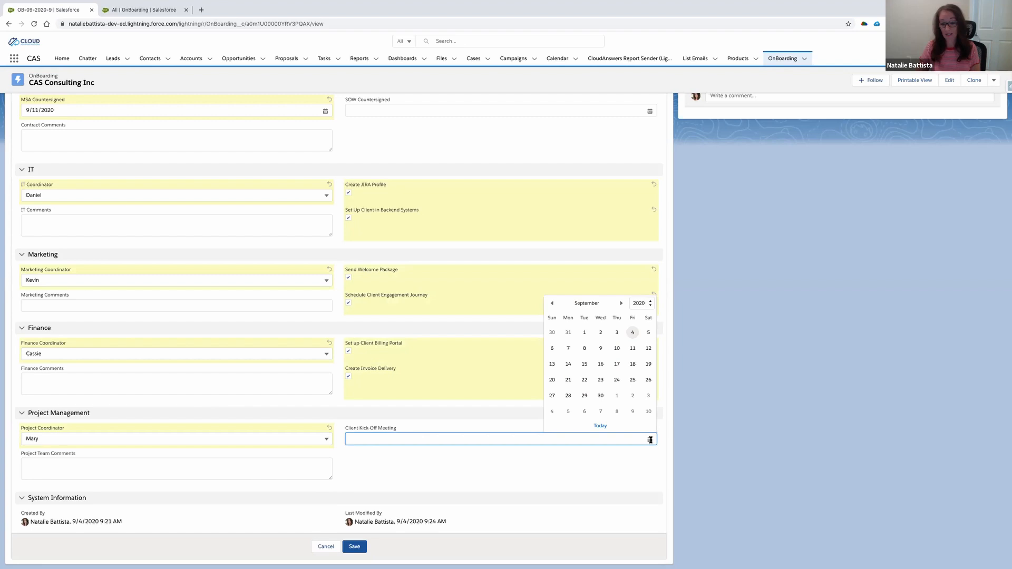
click(615, 348)
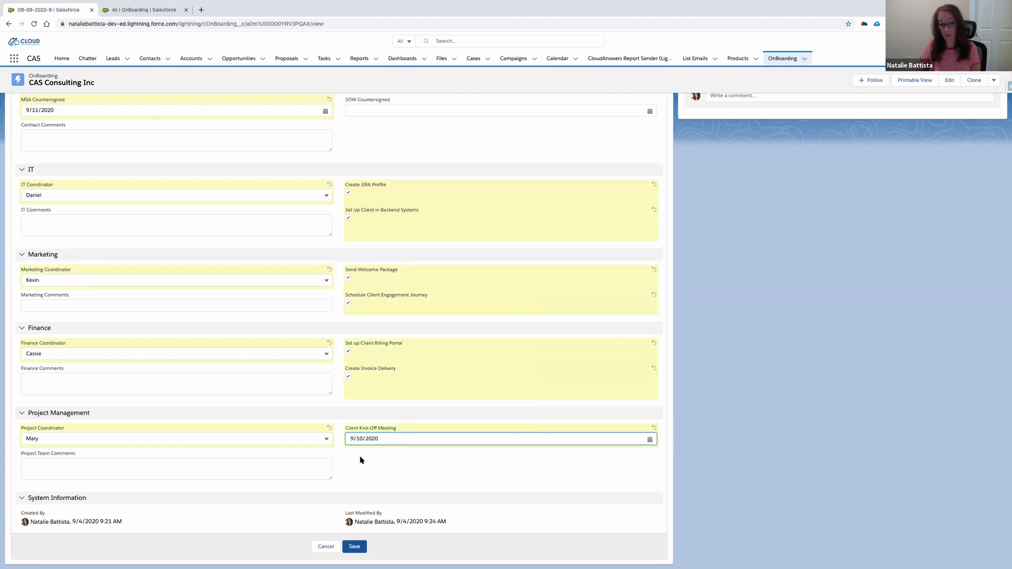
click(354, 547)
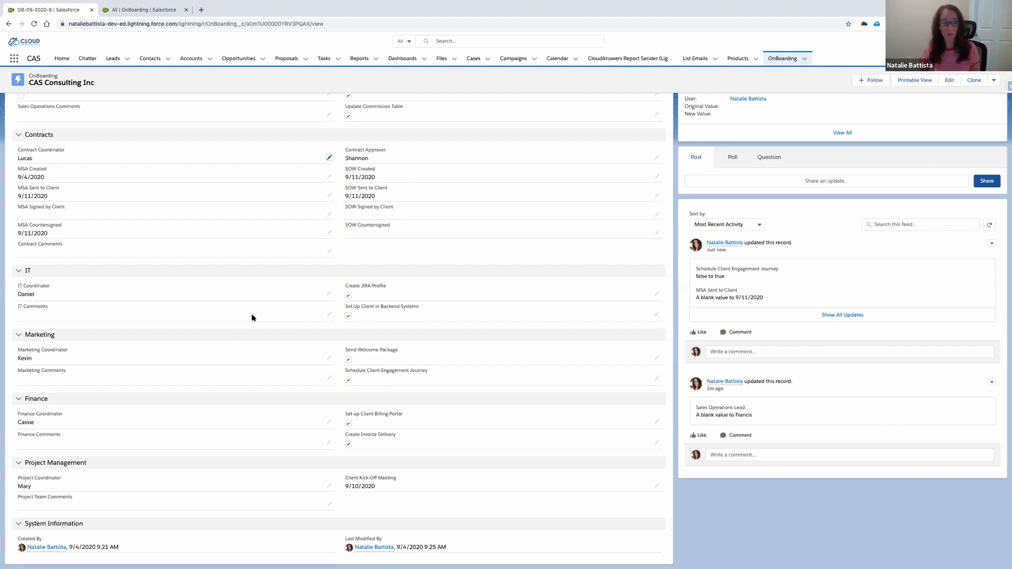
- Advance the OnBoarding record's status to In Progress and then to Launched
scroll(252, 317, up, 5)
scroll(252, 318, up, 3)
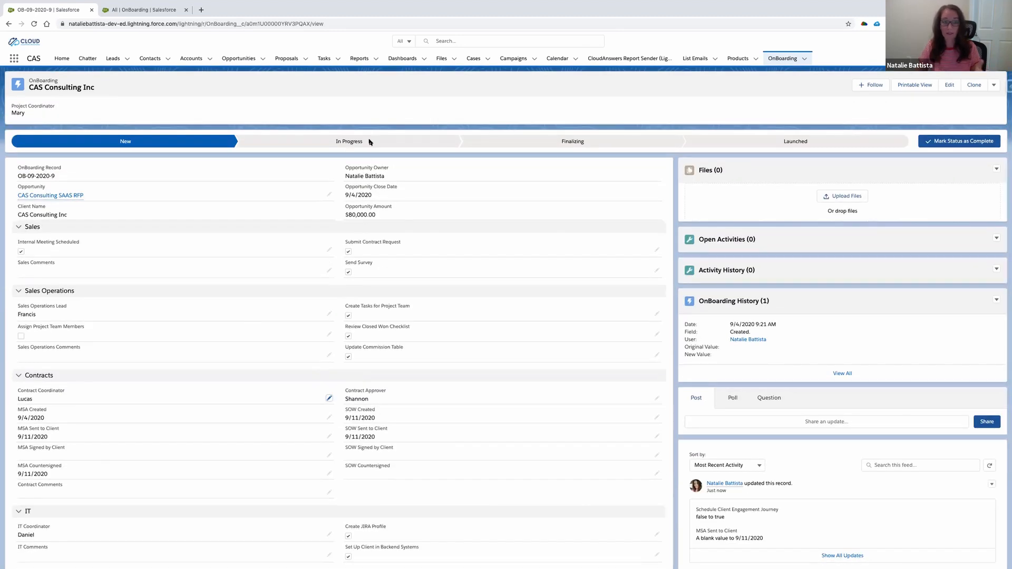
click(369, 141)
click(944, 141)
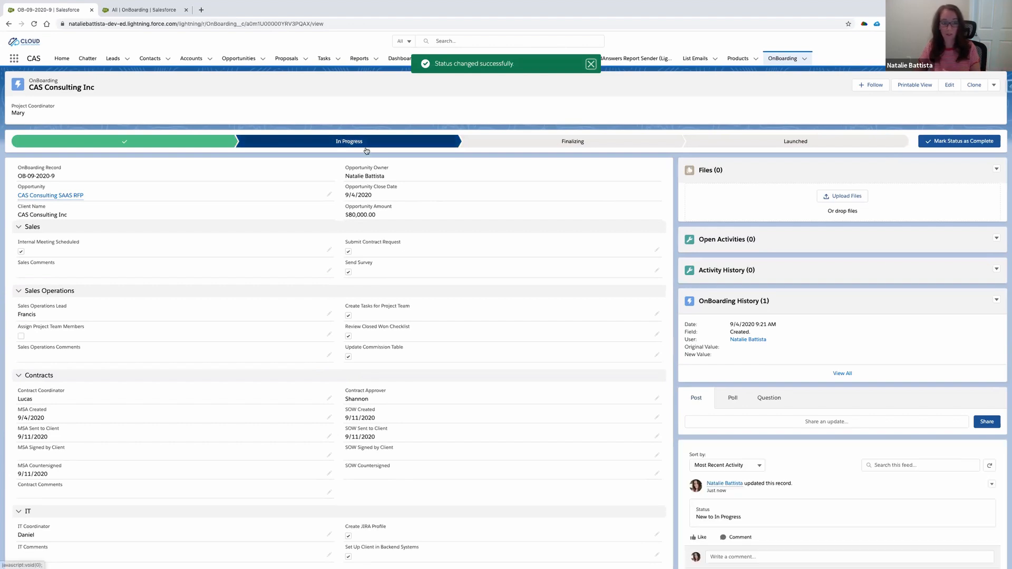
click(790, 141)
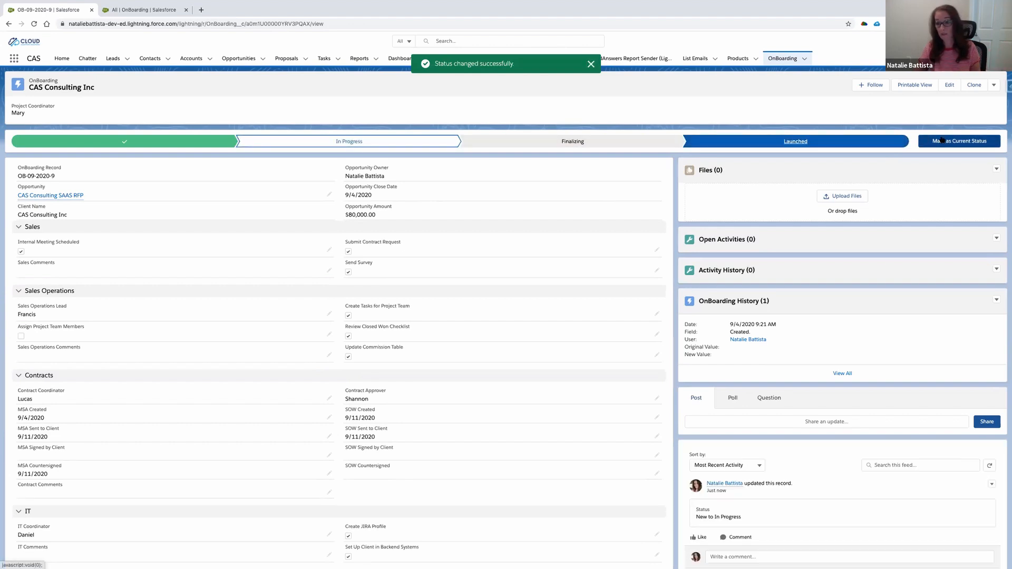
click(943, 141)
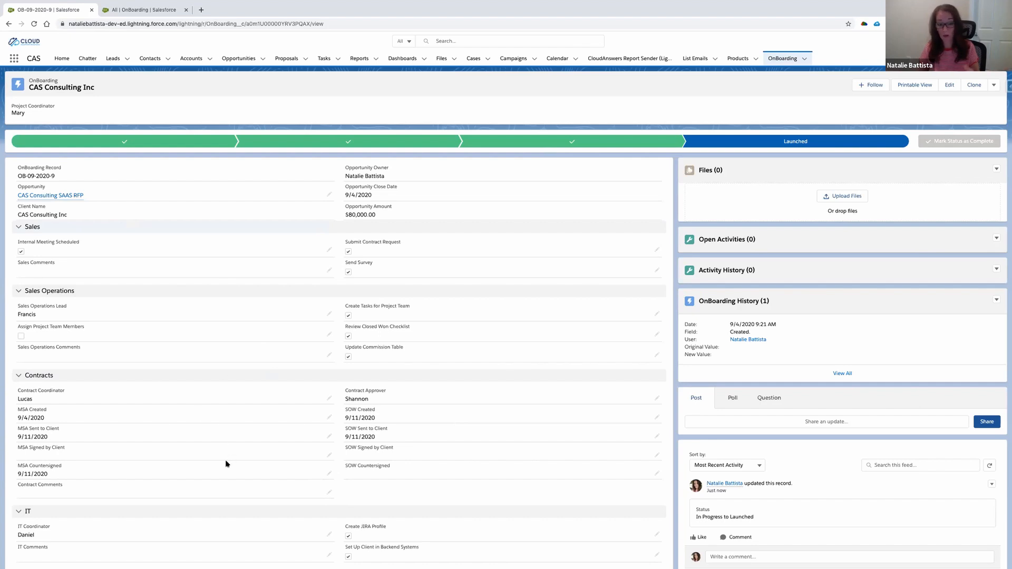
- In the All OnBoarding list in the other browser tab, assign the first listed IT Coordinator to the third record
click(133, 10)
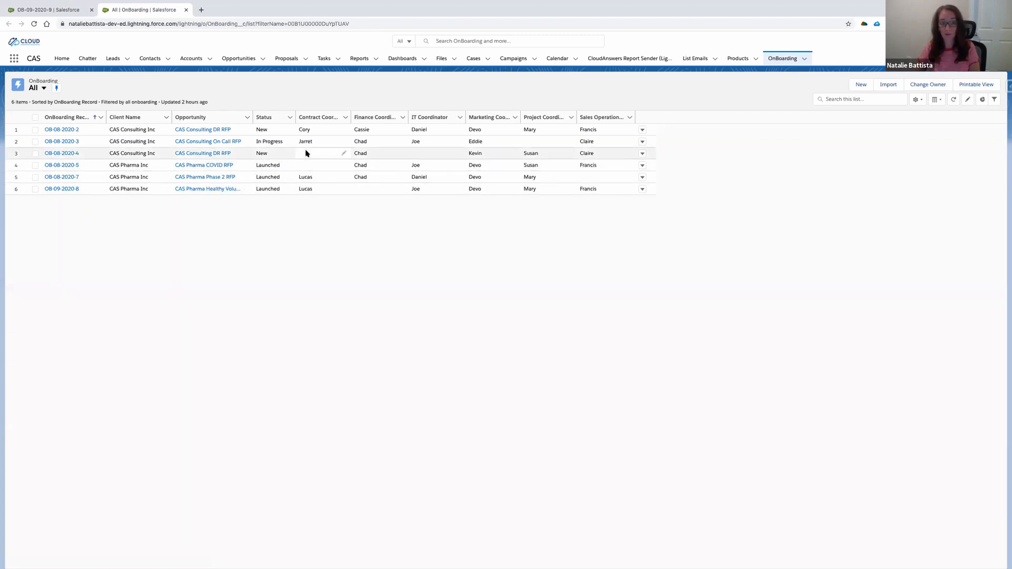
click(459, 154)
click(428, 158)
click(426, 188)
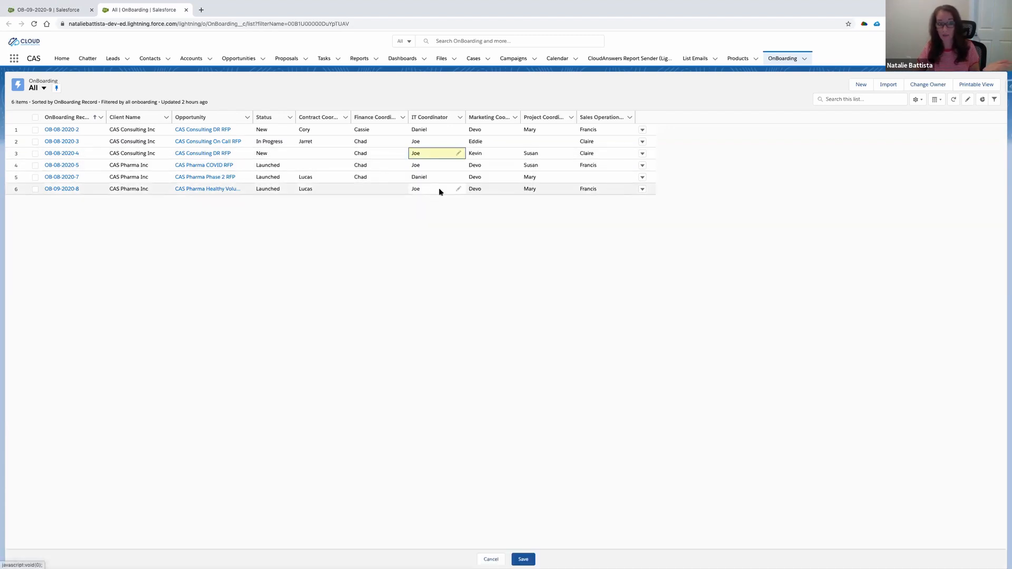
- Assign the second listed Project Coordinator to the CAS Consulting On Call RFP record and save the list changes
click(568, 142)
click(543, 150)
click(541, 190)
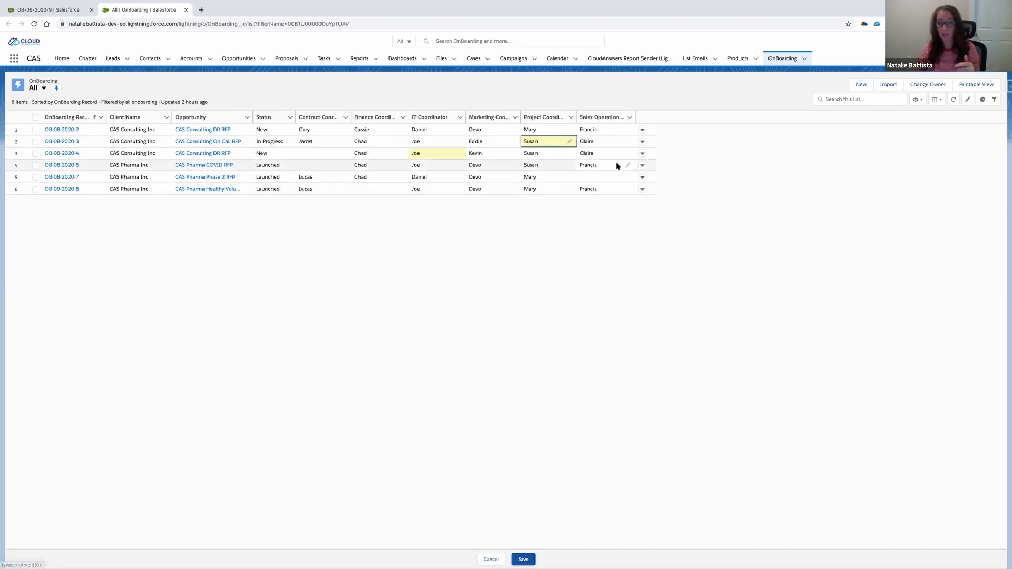
click(524, 560)
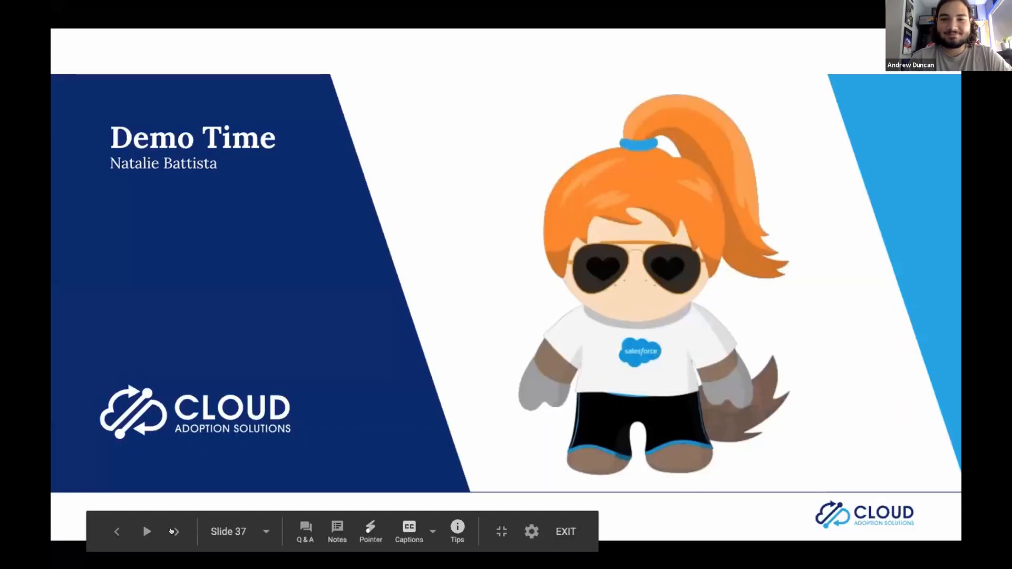
click(172, 531)
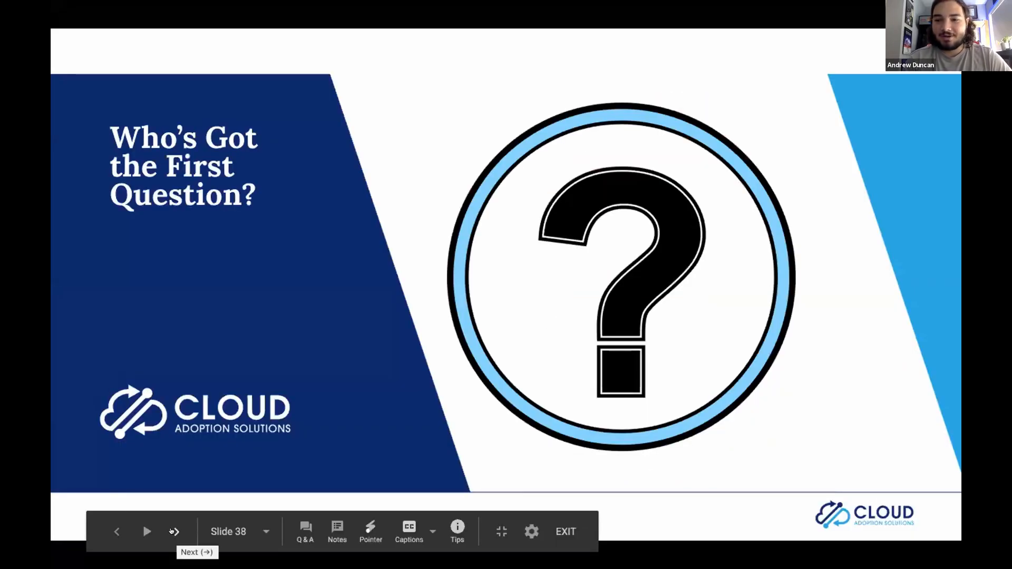